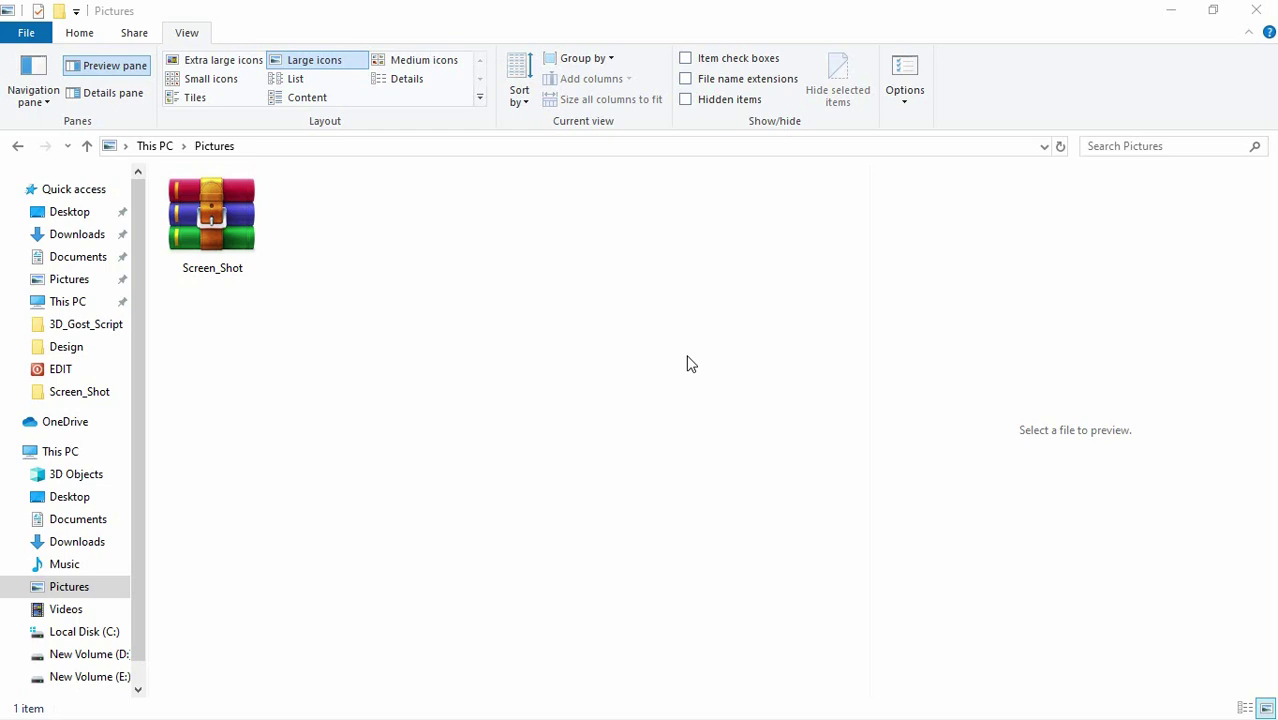
Step: Extract the Screen_Shot archive in Pictures to a Screen_Shot folder beside it, using the default extraction options
click(227, 188)
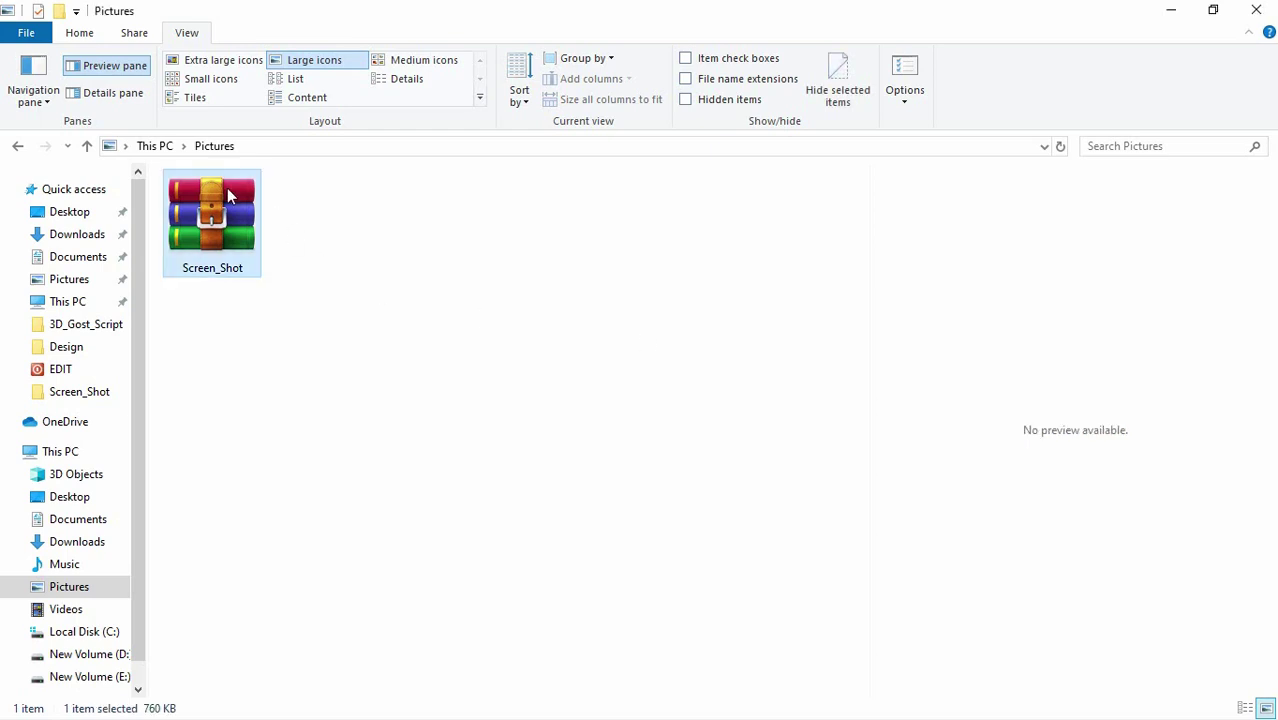
right_click(227, 188)
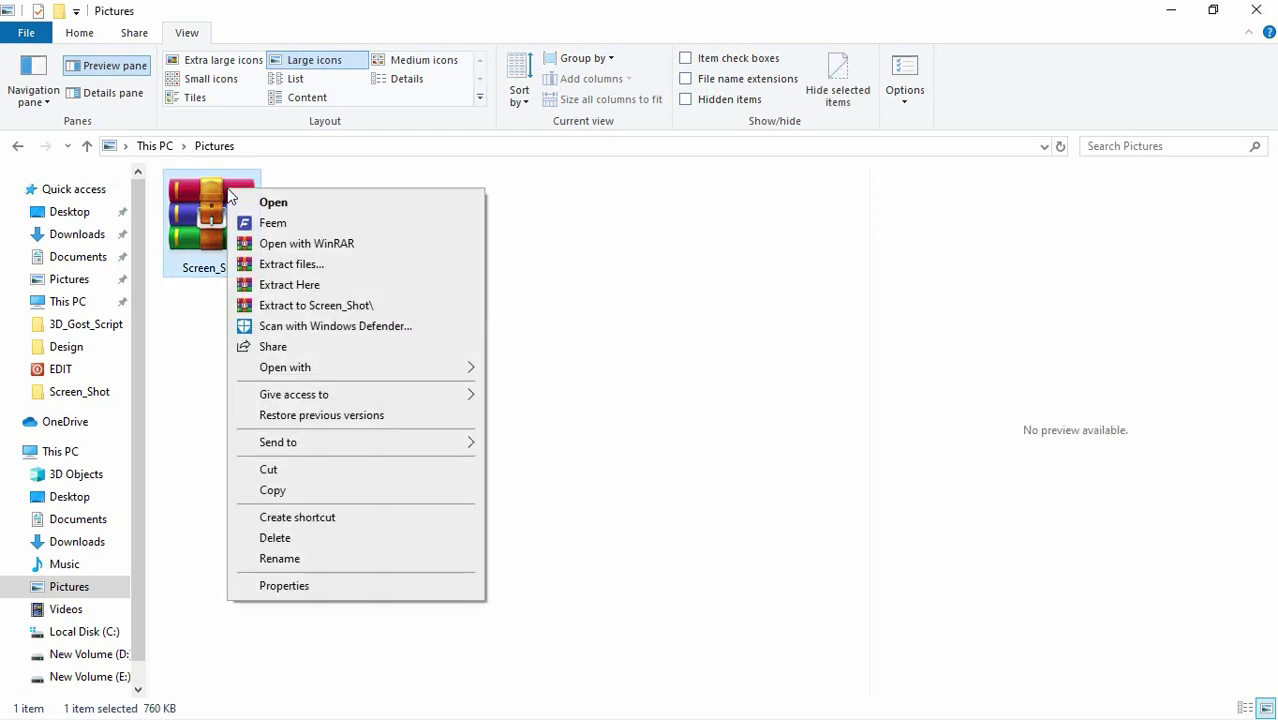
click(291, 278)
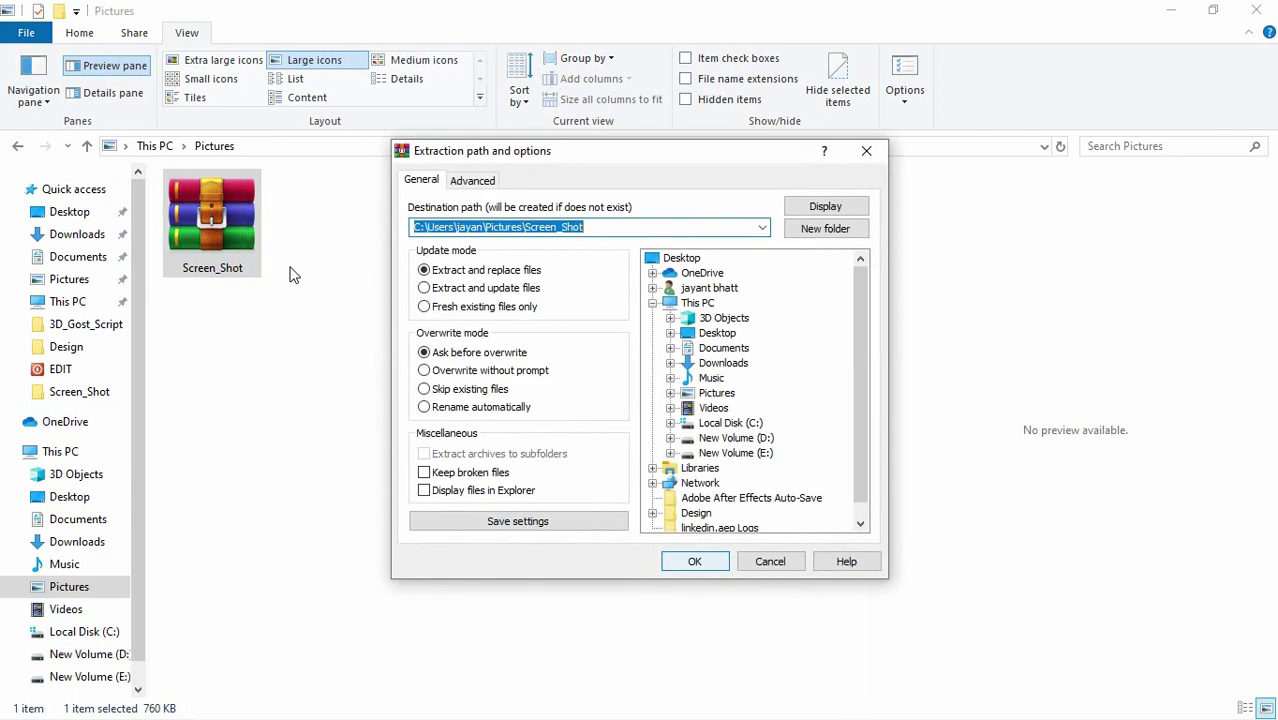
click(694, 561)
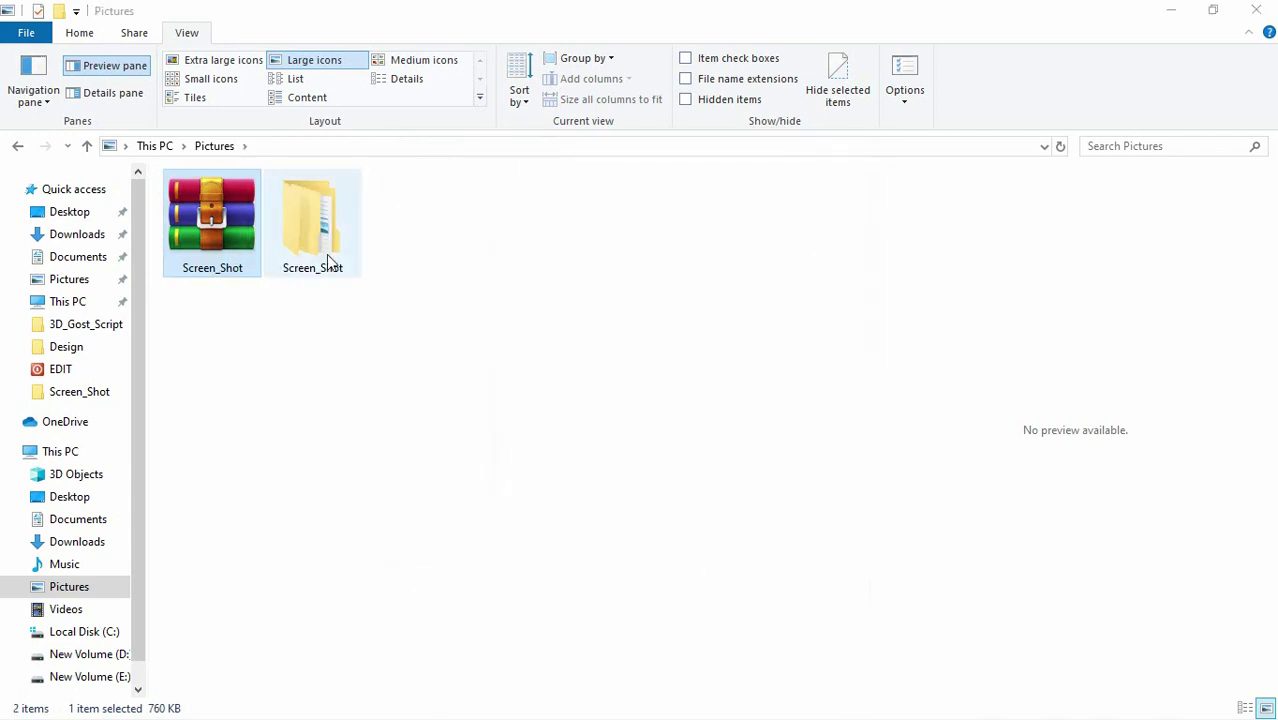
Step: Copy the refresh image from the extracted inner Screen_Shot folder into Documents\maya\2019\prefs\icons
double_click(329, 261)
double_click(212, 220)
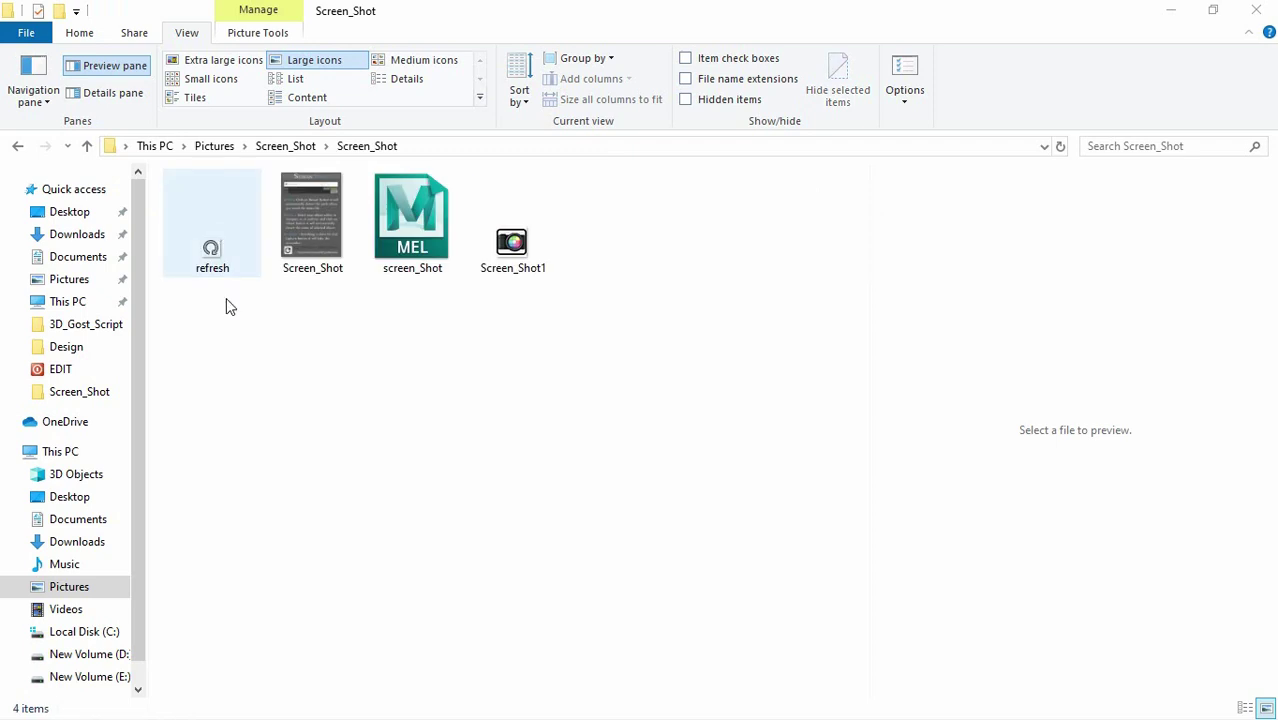
click(212, 244)
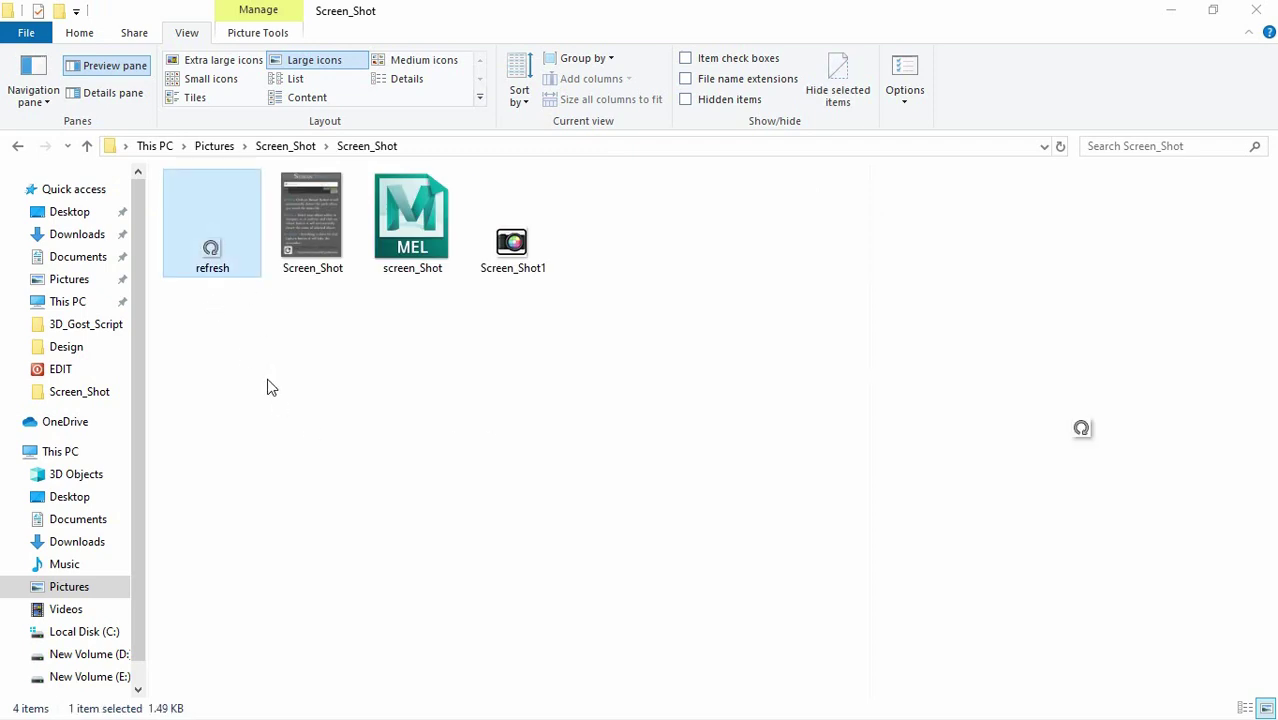
click(84, 521)
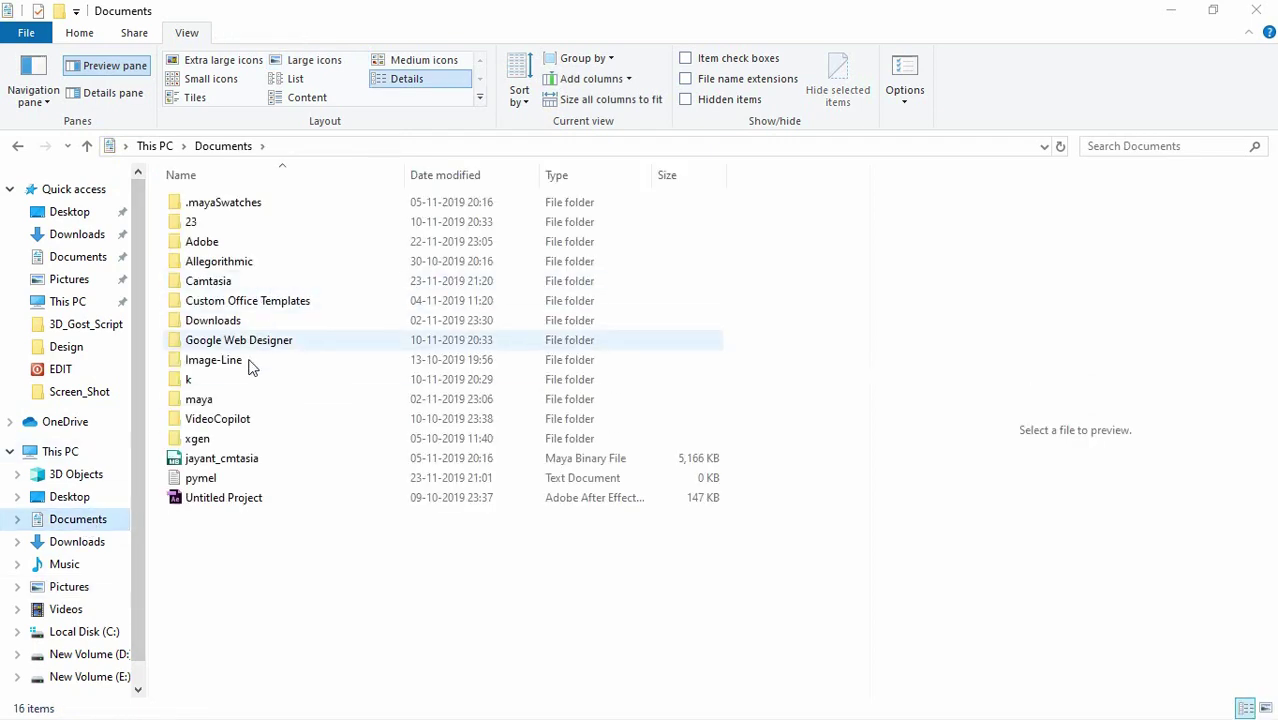
double_click(199, 399)
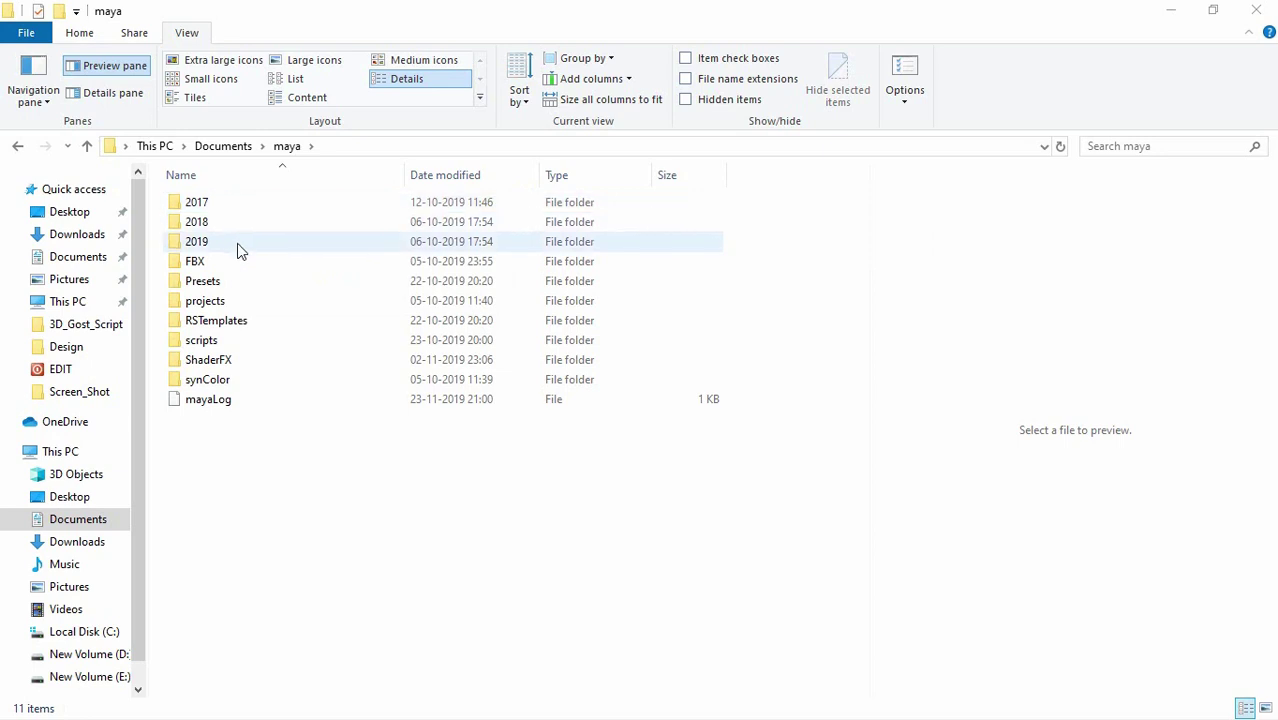
double_click(237, 243)
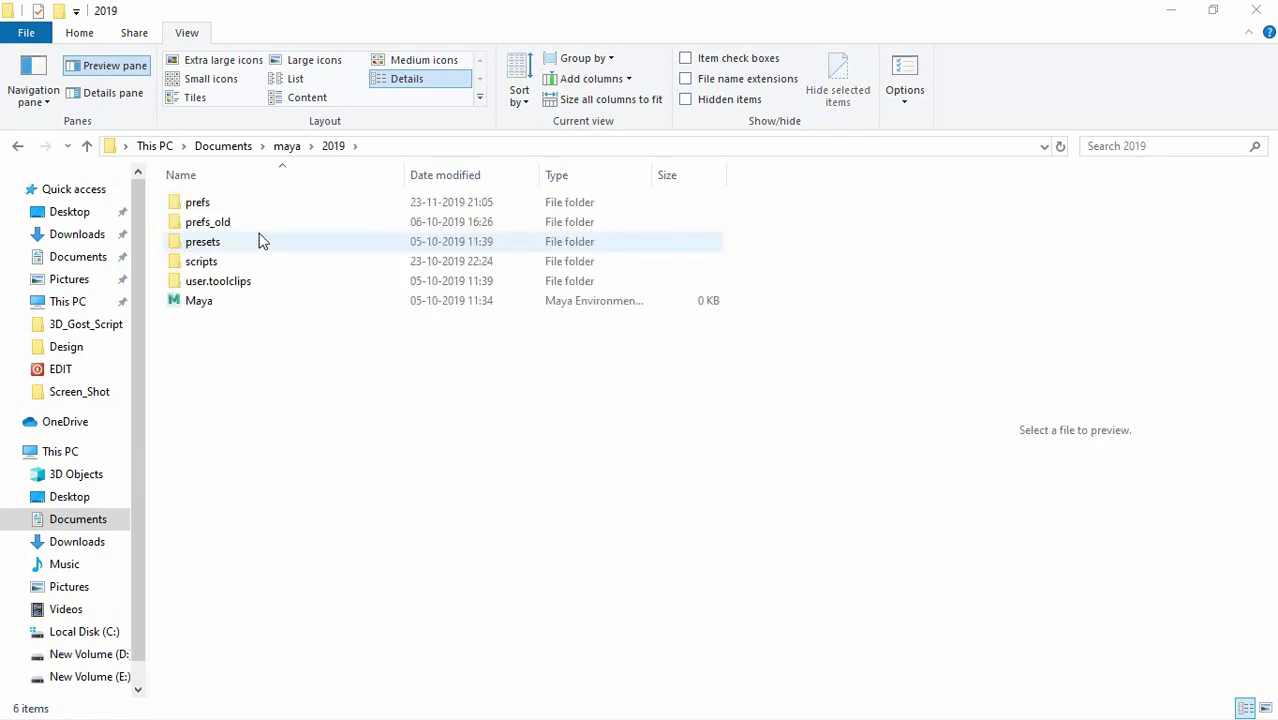
double_click(292, 210)
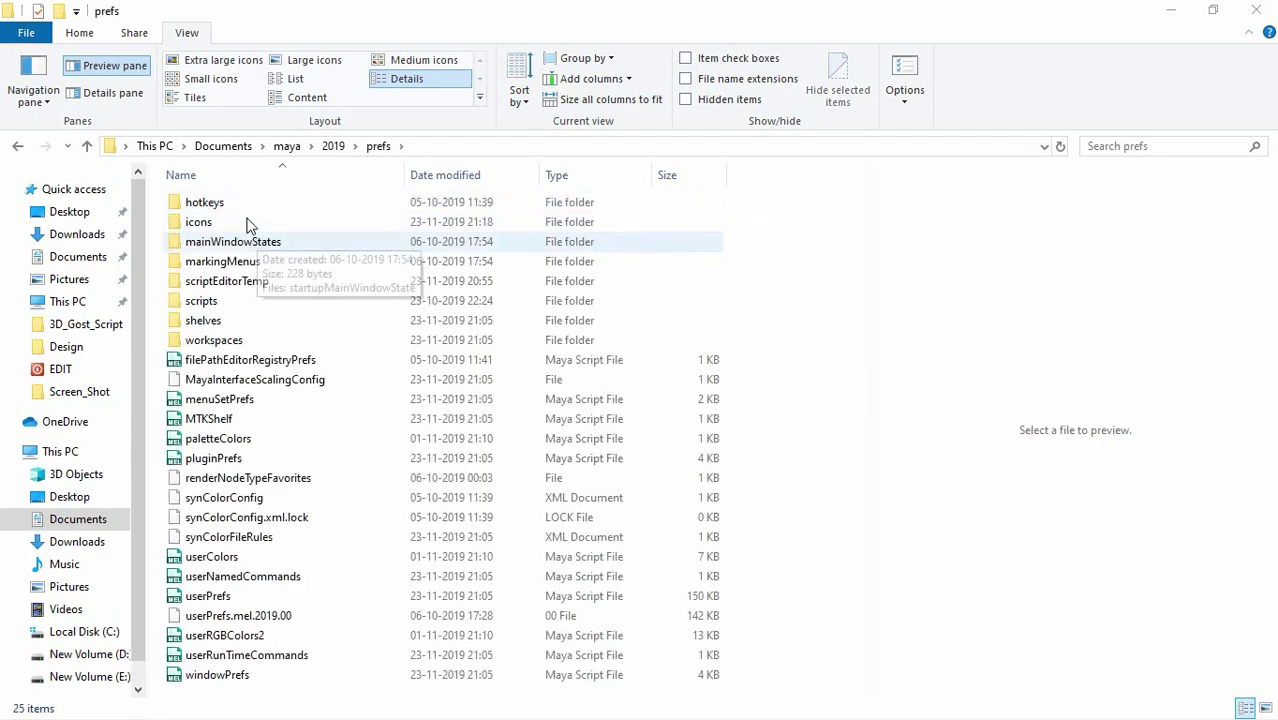
double_click(246, 221)
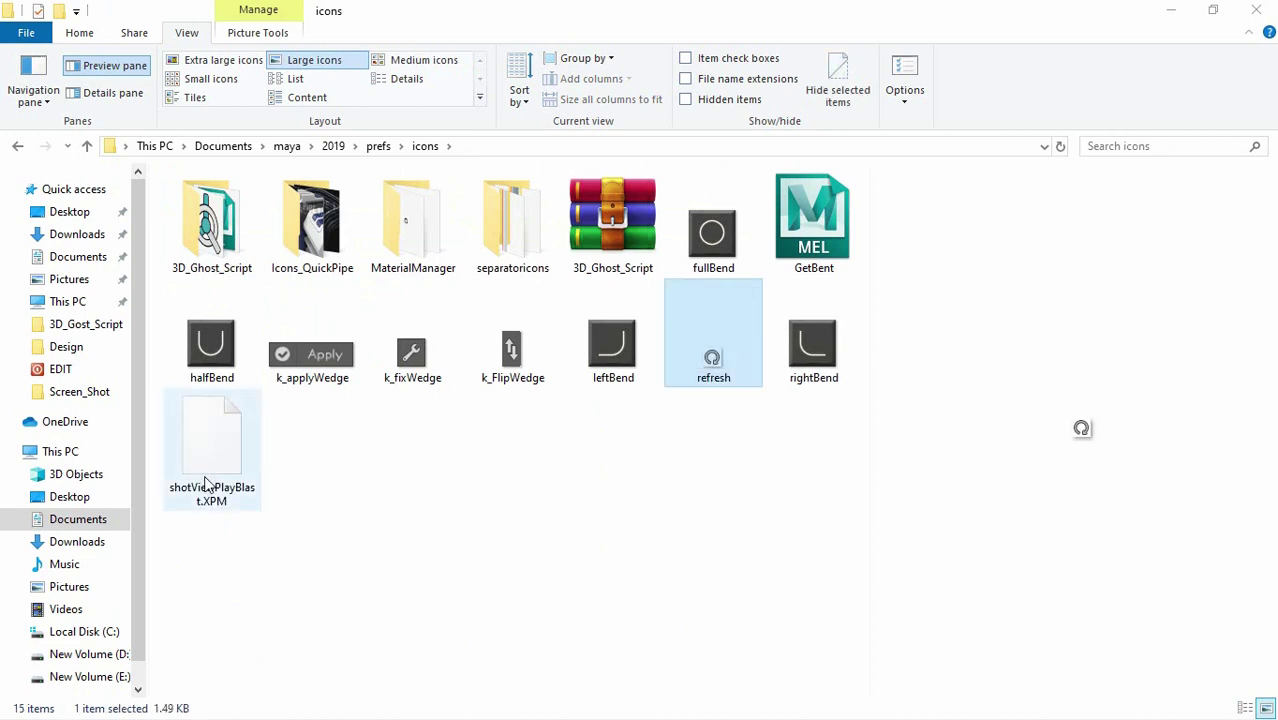
Step: Return to the inner Screen_Shot folder under Pictures and copy its full folder path
click(68, 589)
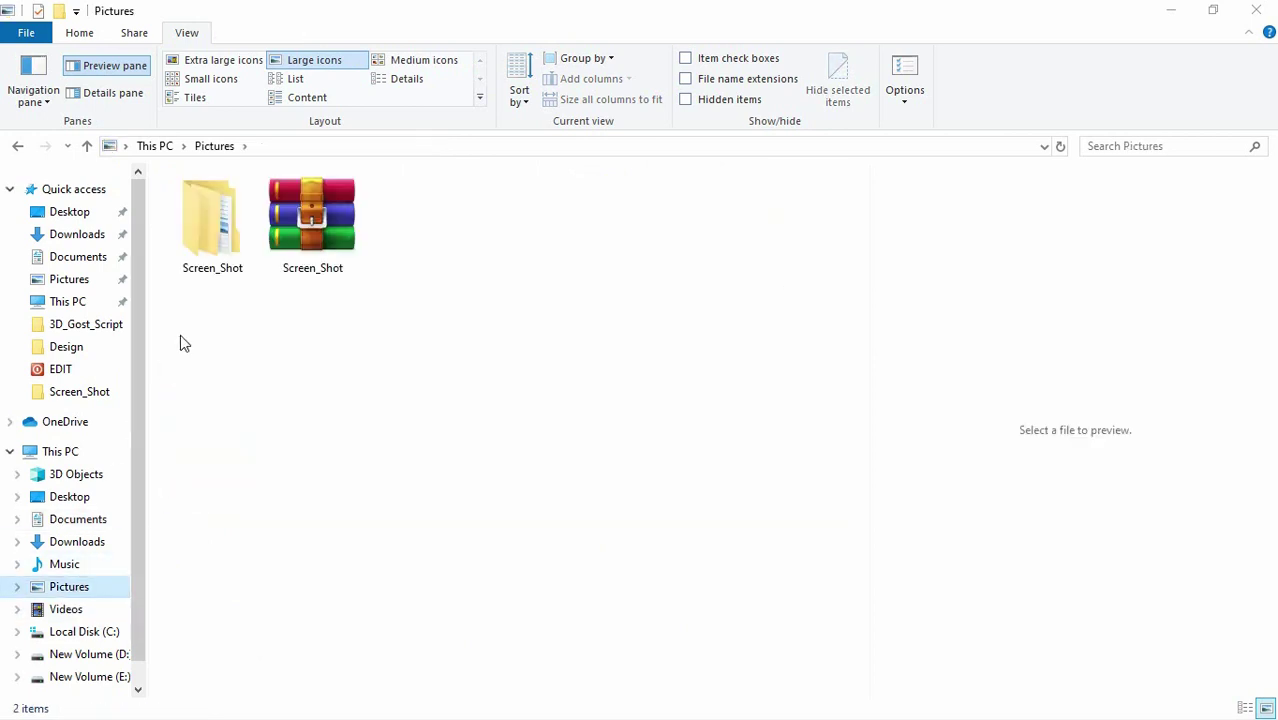
double_click(224, 225)
double_click(226, 232)
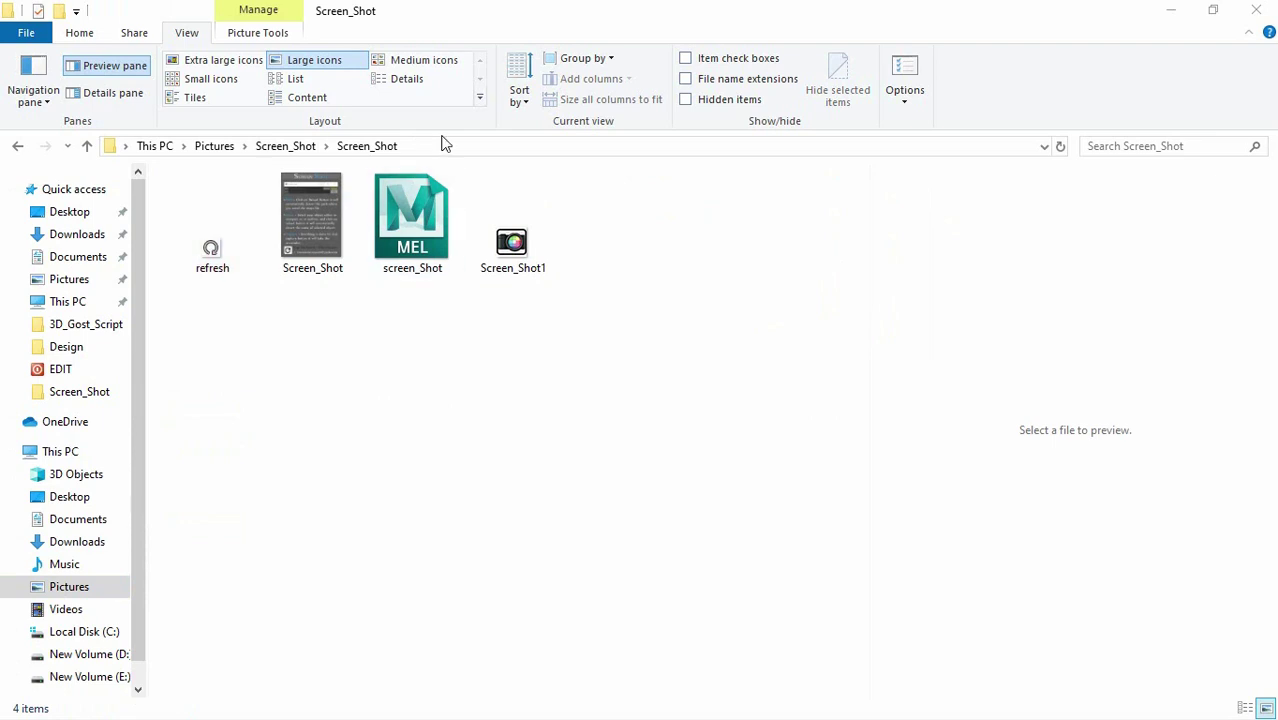
click(436, 148)
key(ctrl+c)
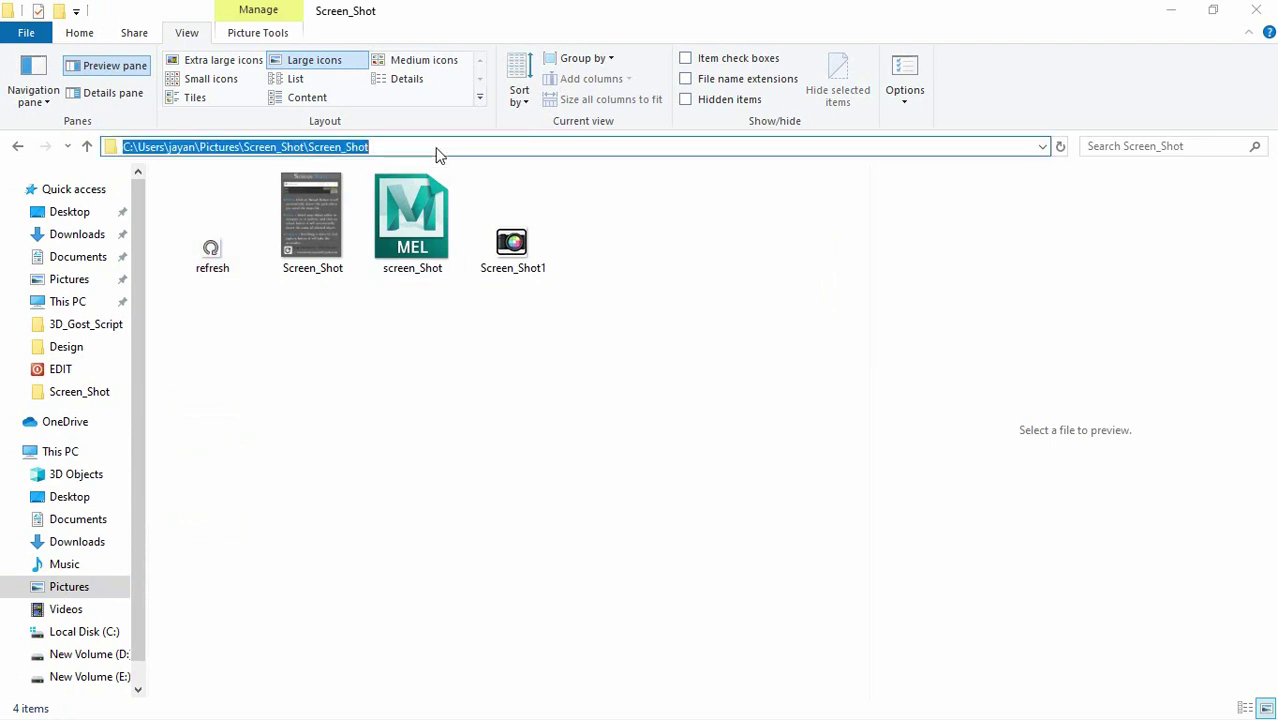
Step: Switch to Maya and delete all the existing code in the Script Editor's current MEL script
key(alt+Tab)
click(800, 345)
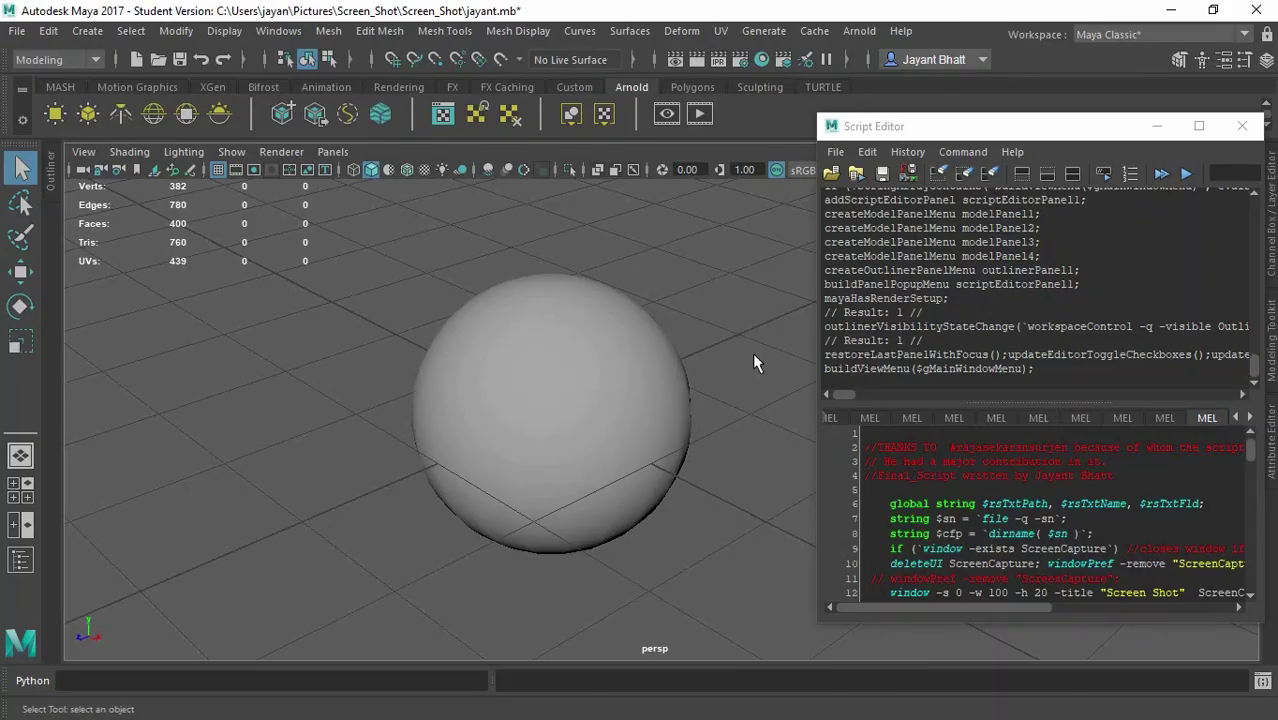
click(1142, 494)
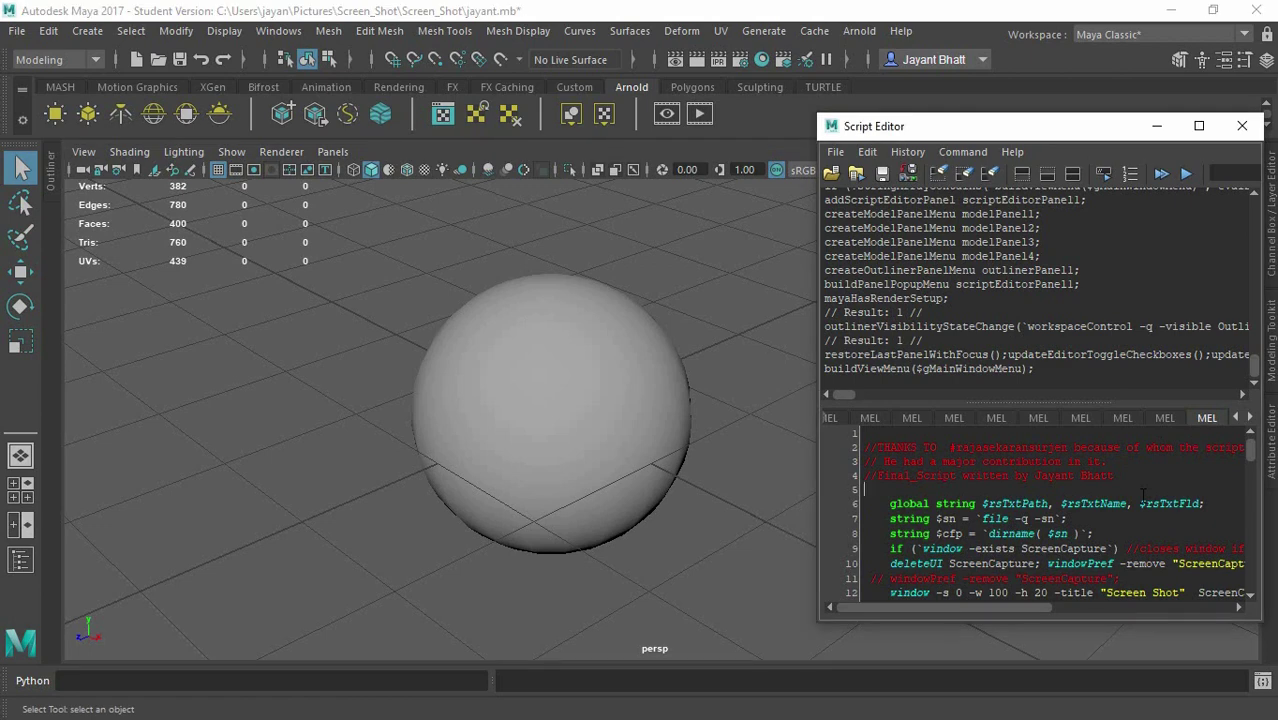
key(ctrl+a)
key(ctrl+Return)
key(Delete)
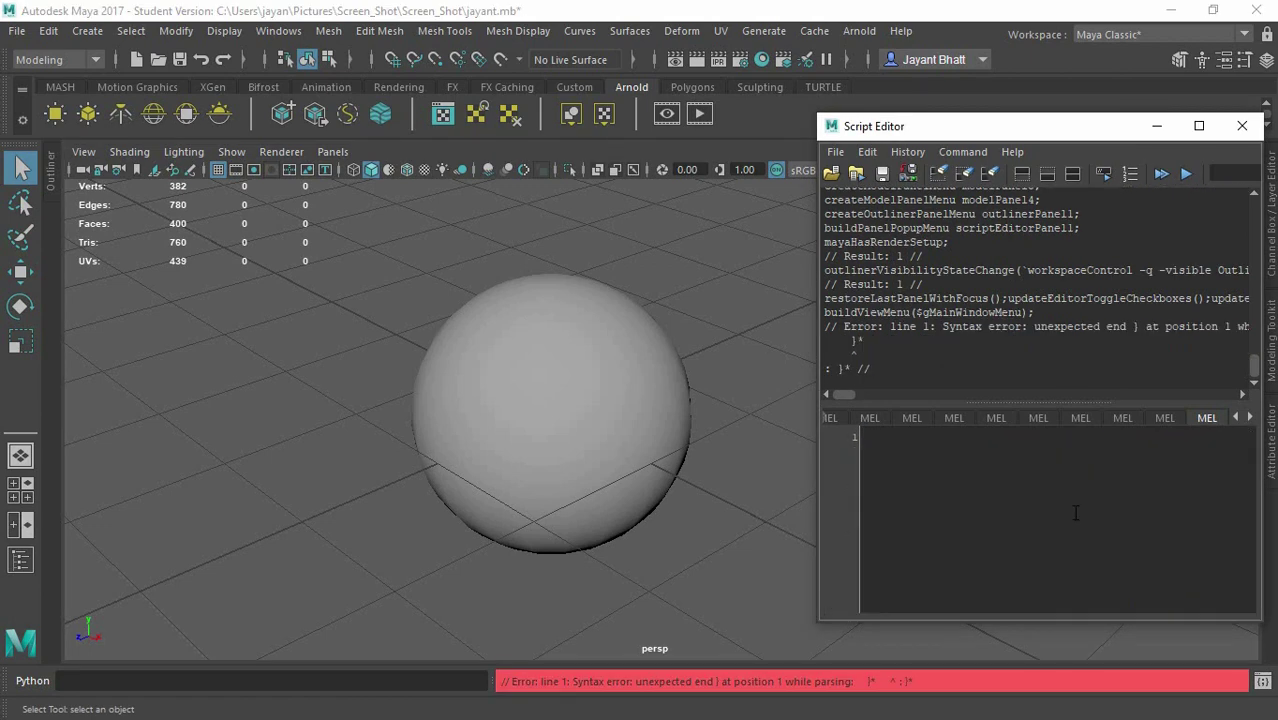
Step: Load the screen_Shot MEL script from the copied folder path into the Script Editor
click(835, 152)
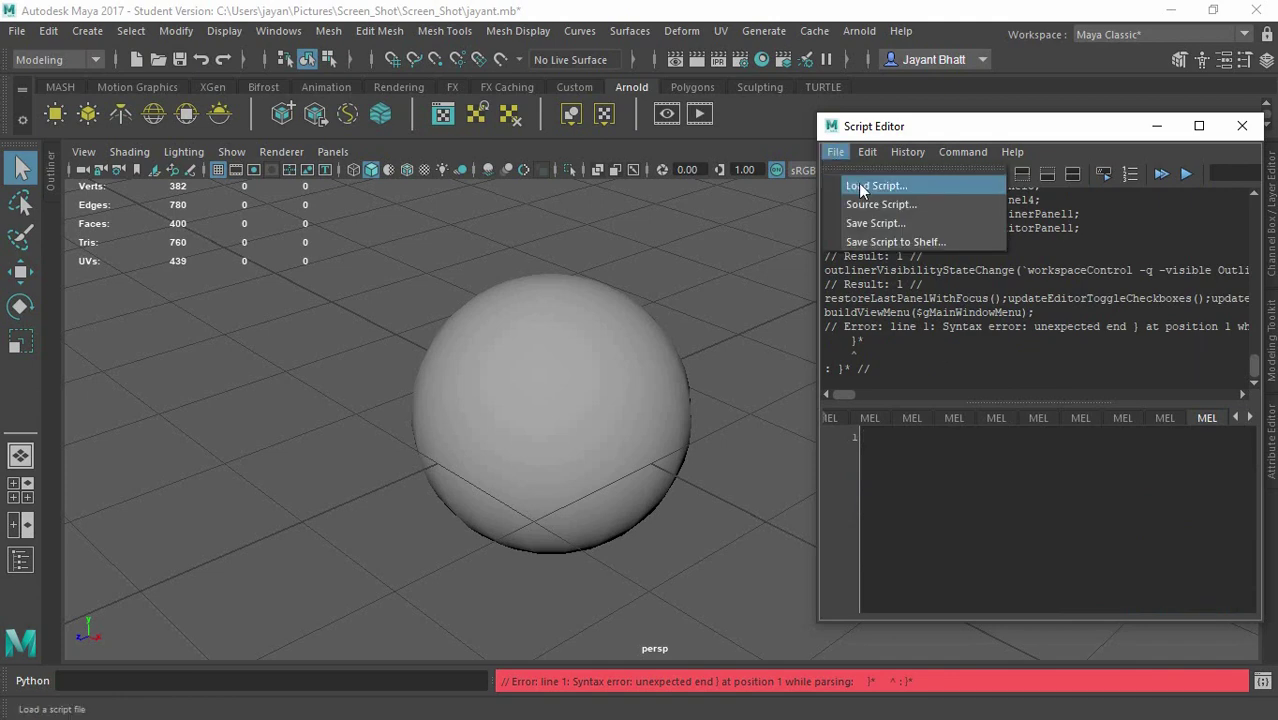
click(860, 187)
key(ctrl+v)
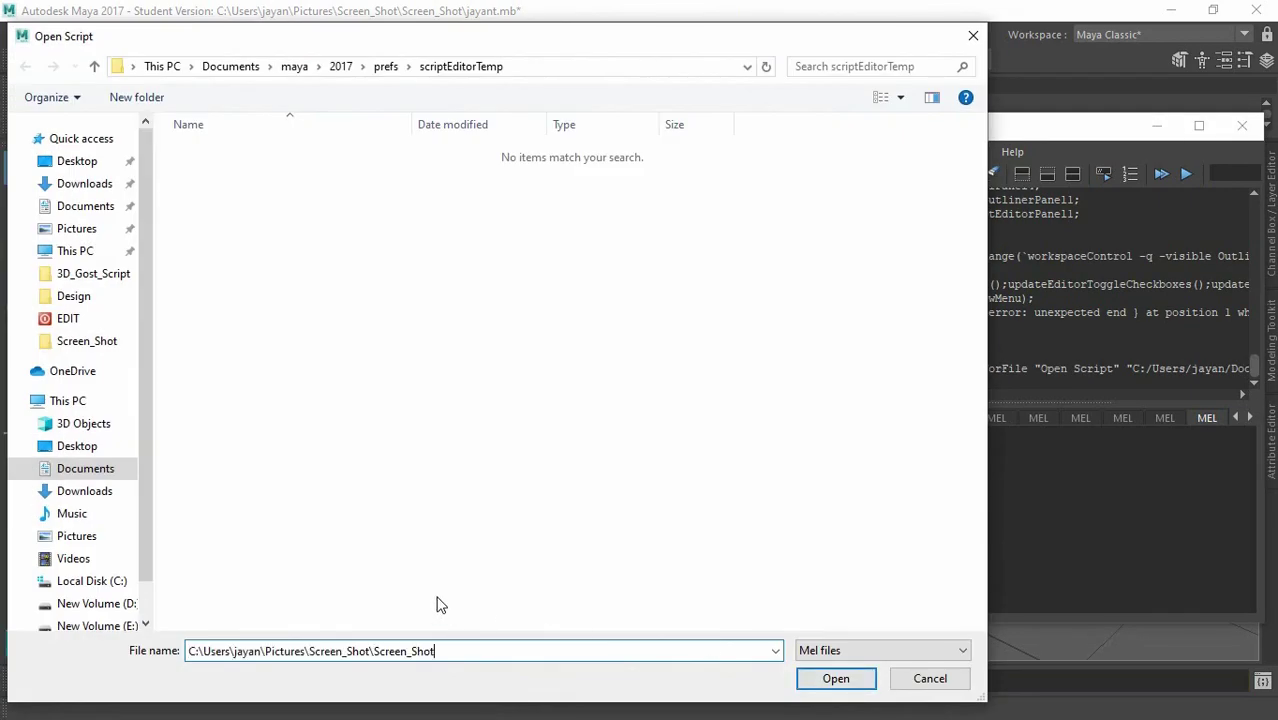
key(Return)
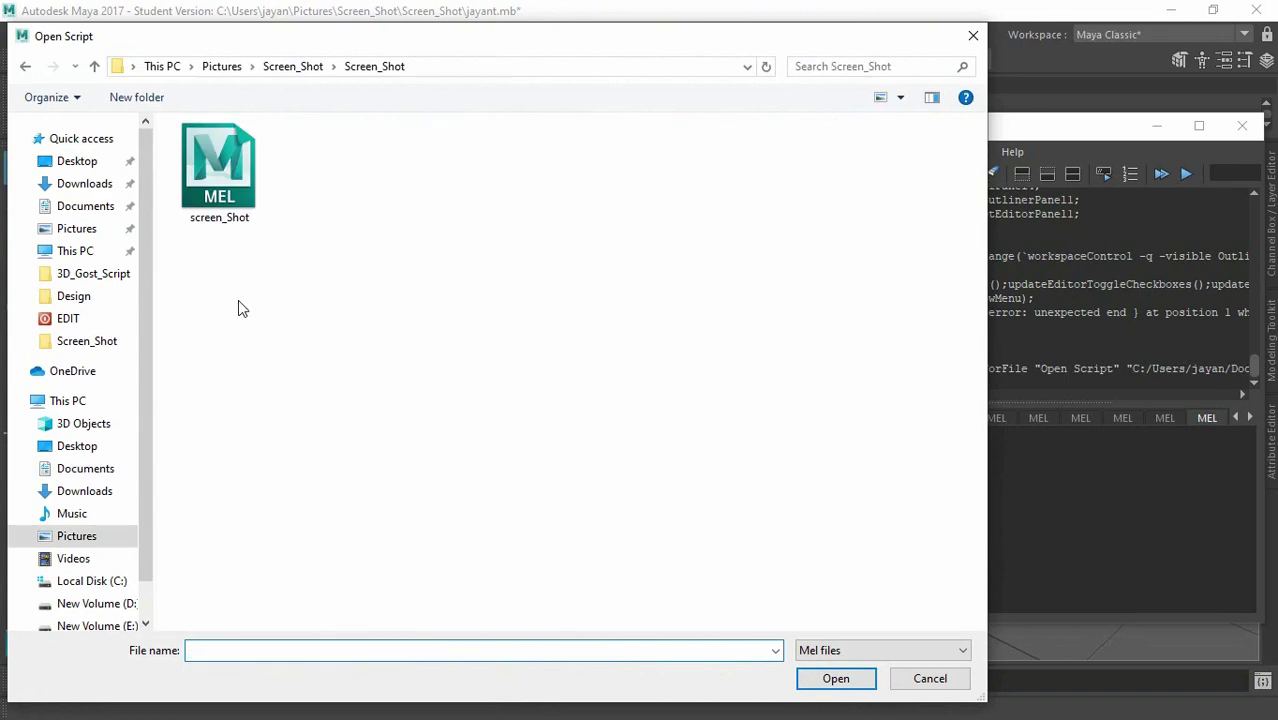
double_click(224, 198)
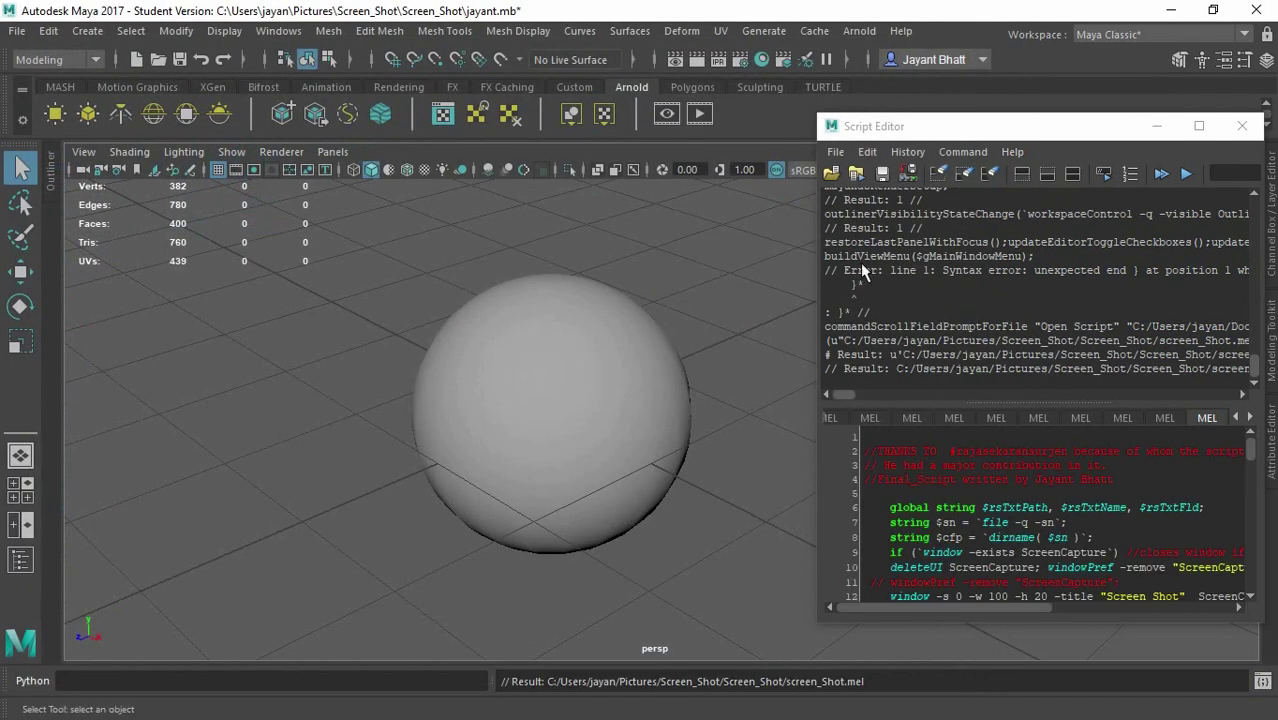
Step: Execute the whole loaded script to test it, move its Screen Shot window aside and close it
click(1161, 175)
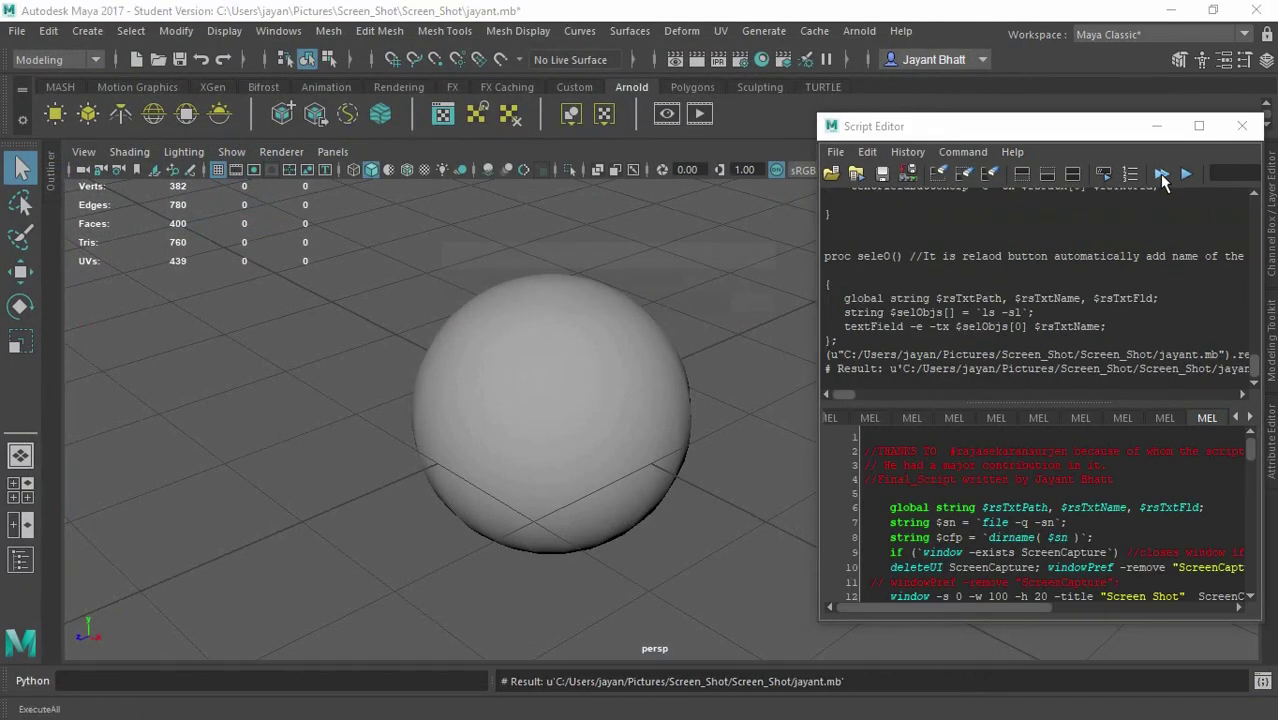
drag(542, 262, 203, 258)
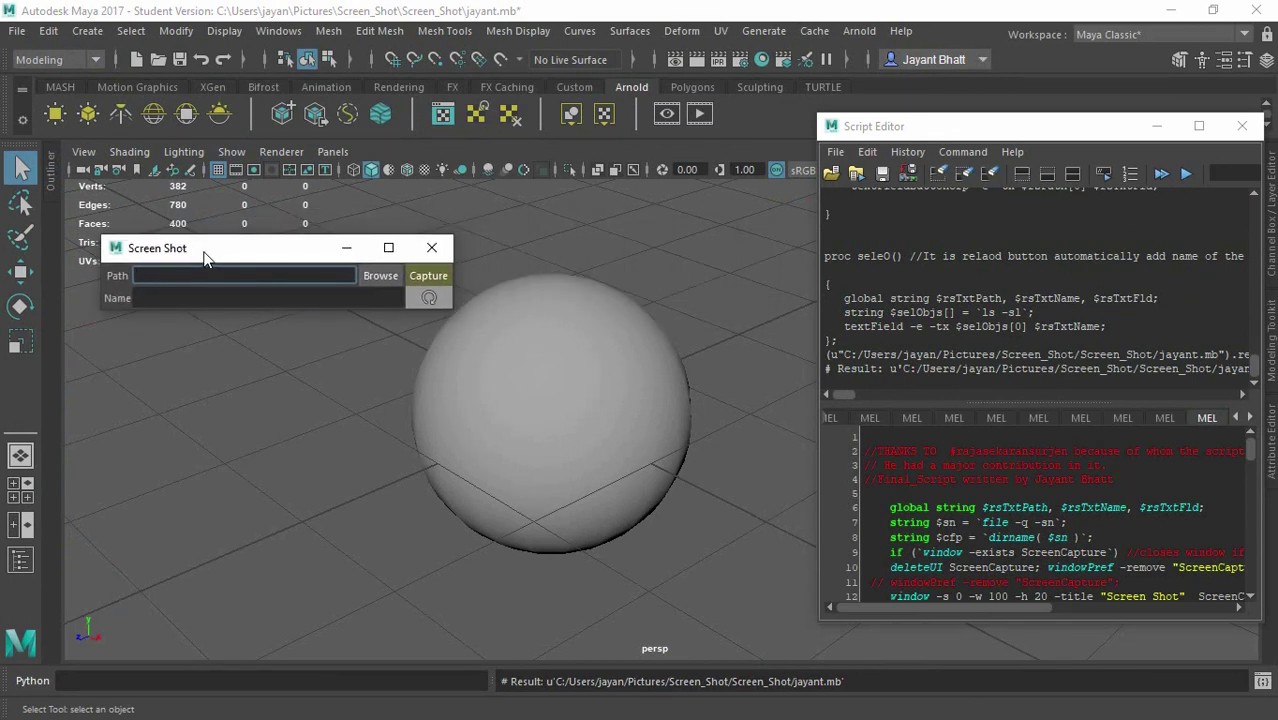
click(432, 250)
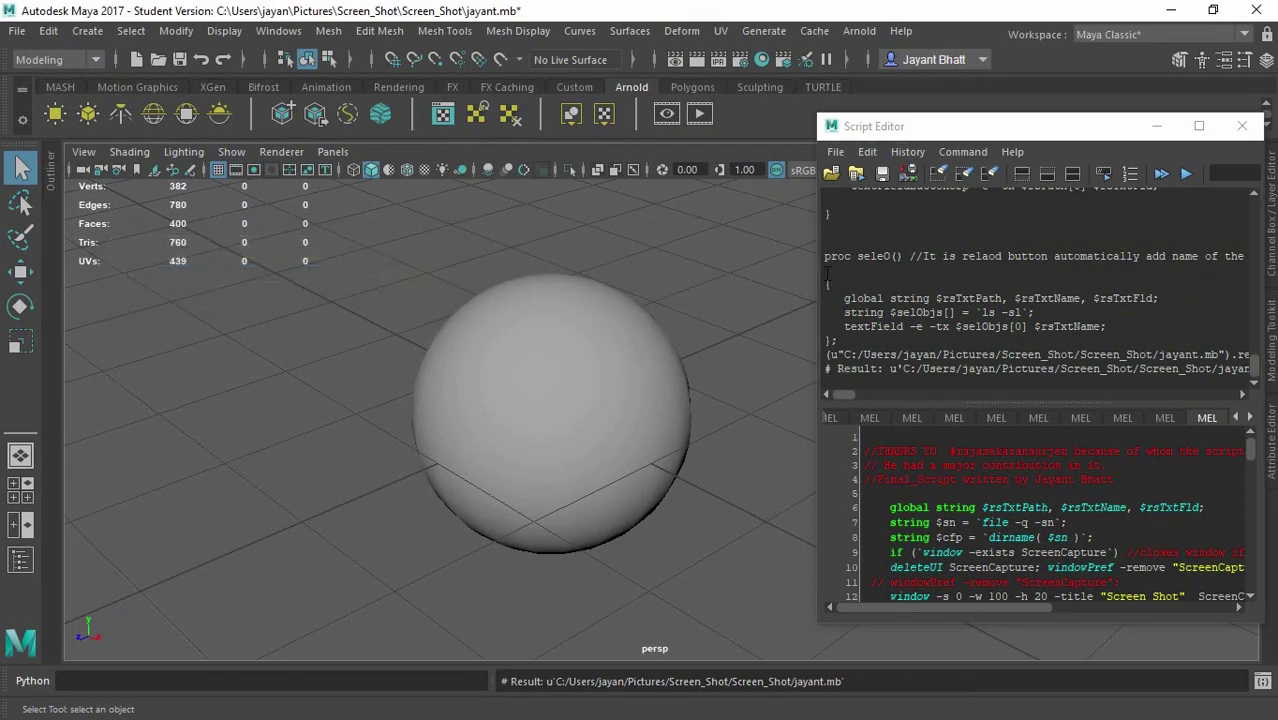
Step: Select the entire script and add it as a new button at the end of the Arnold shelf
key(ctrl+s)
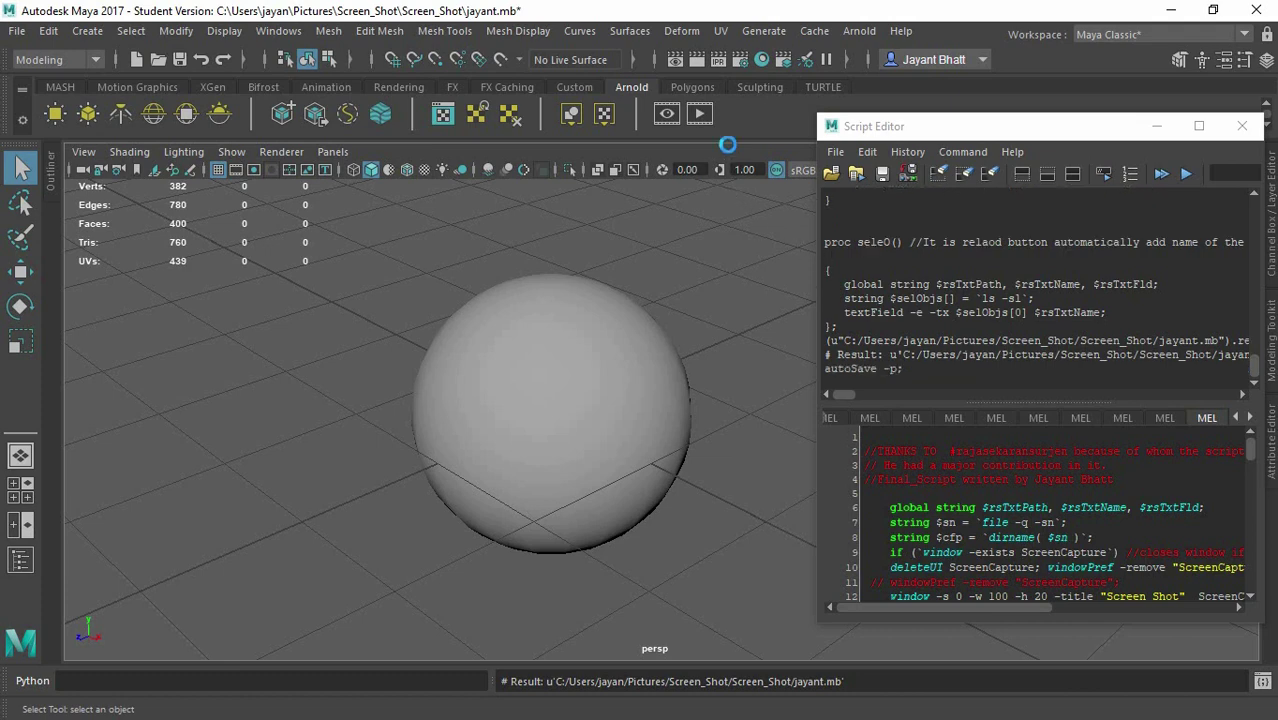
click(679, 383)
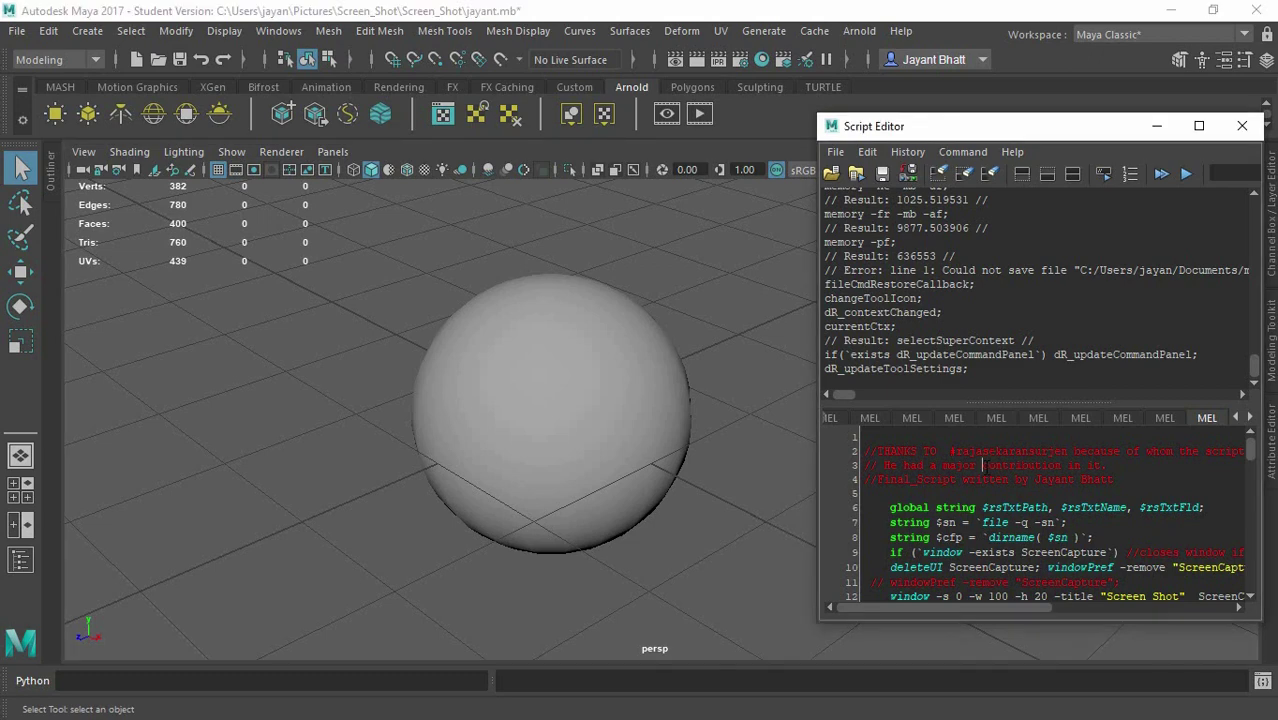
key(ctrl+a)
key(ctrl+Return)
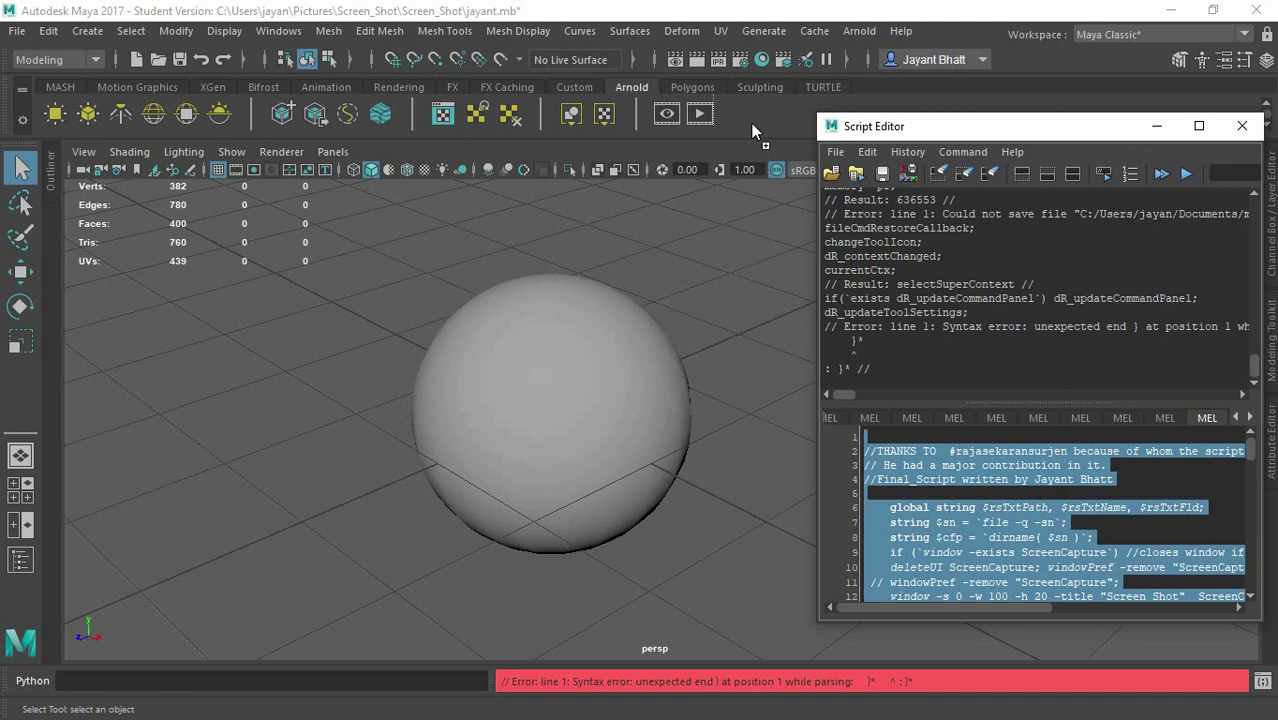
middle_drag(739, 110, 739, 110)
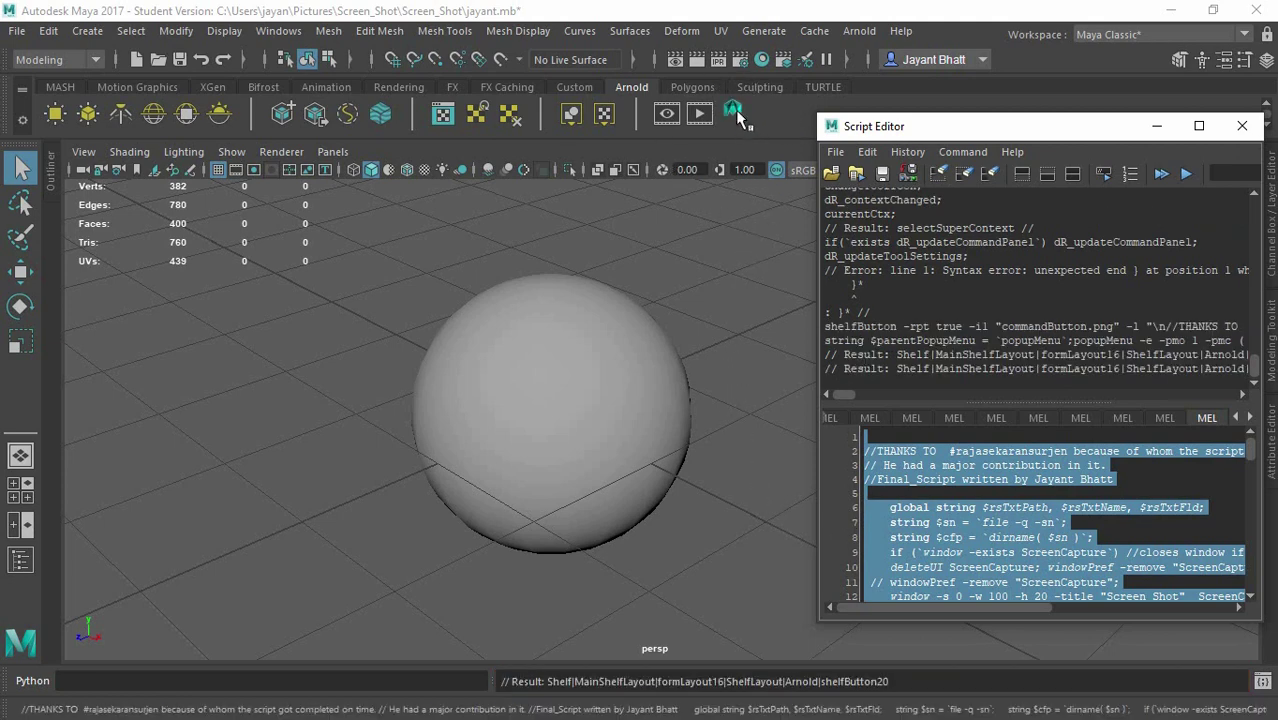
Step: Test the new Arnold shelf button by launching the Screen Shot tool, and close its window
click(736, 112)
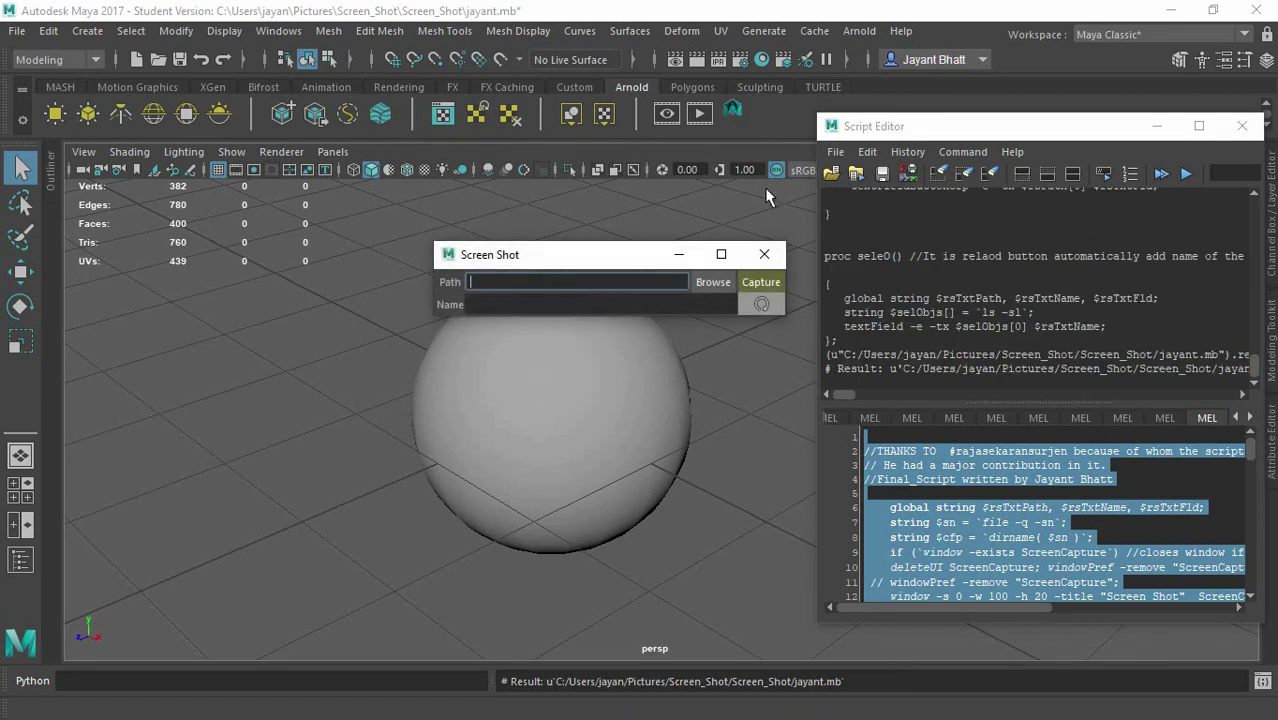
click(766, 254)
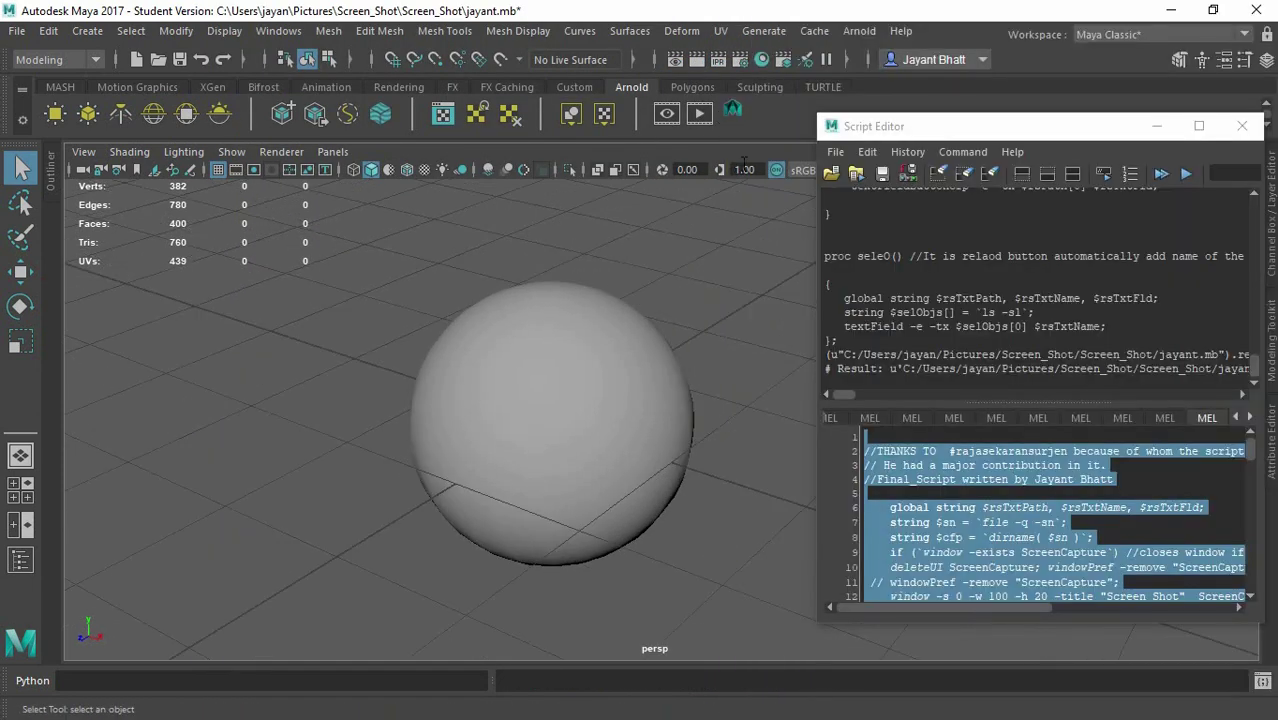
alt+drag(736, 255, 723, 270)
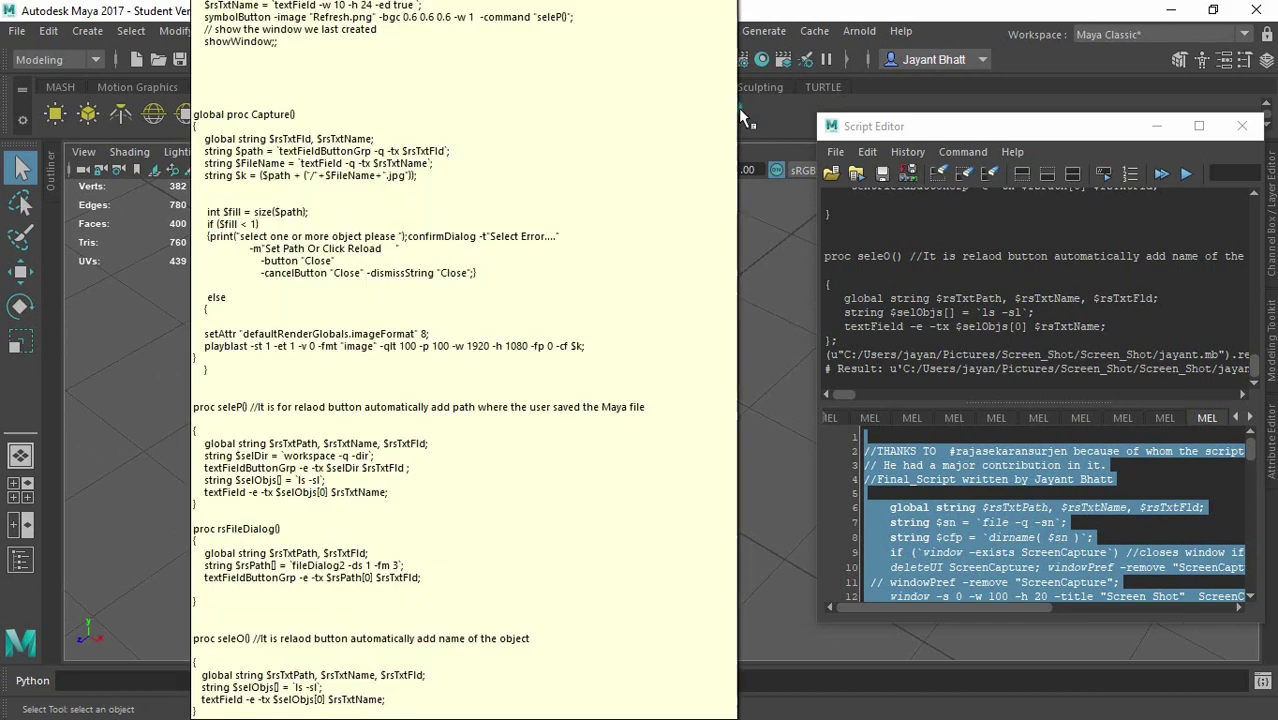
Step: Edit the new Arnold shelf button to use the Screen_Shot1 image from the Screen_Shot folder as its icon, and save all shelves
right_click(738, 110)
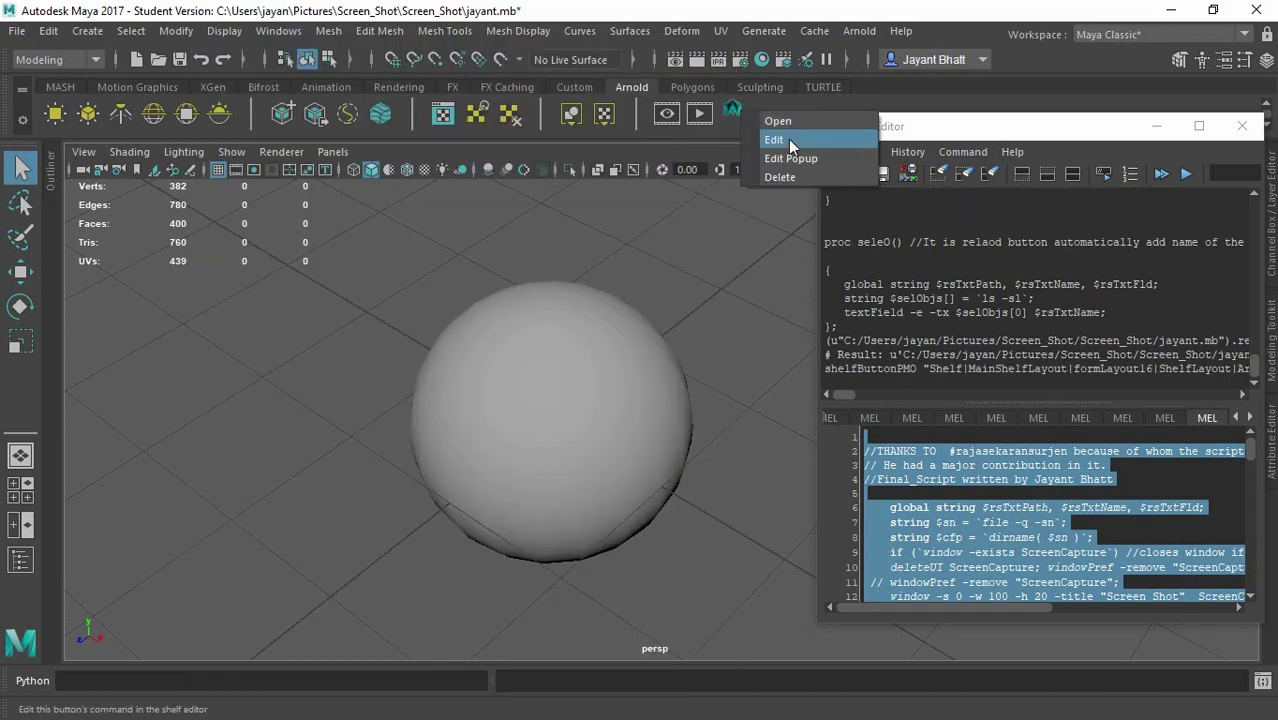
click(788, 139)
click(33, 52)
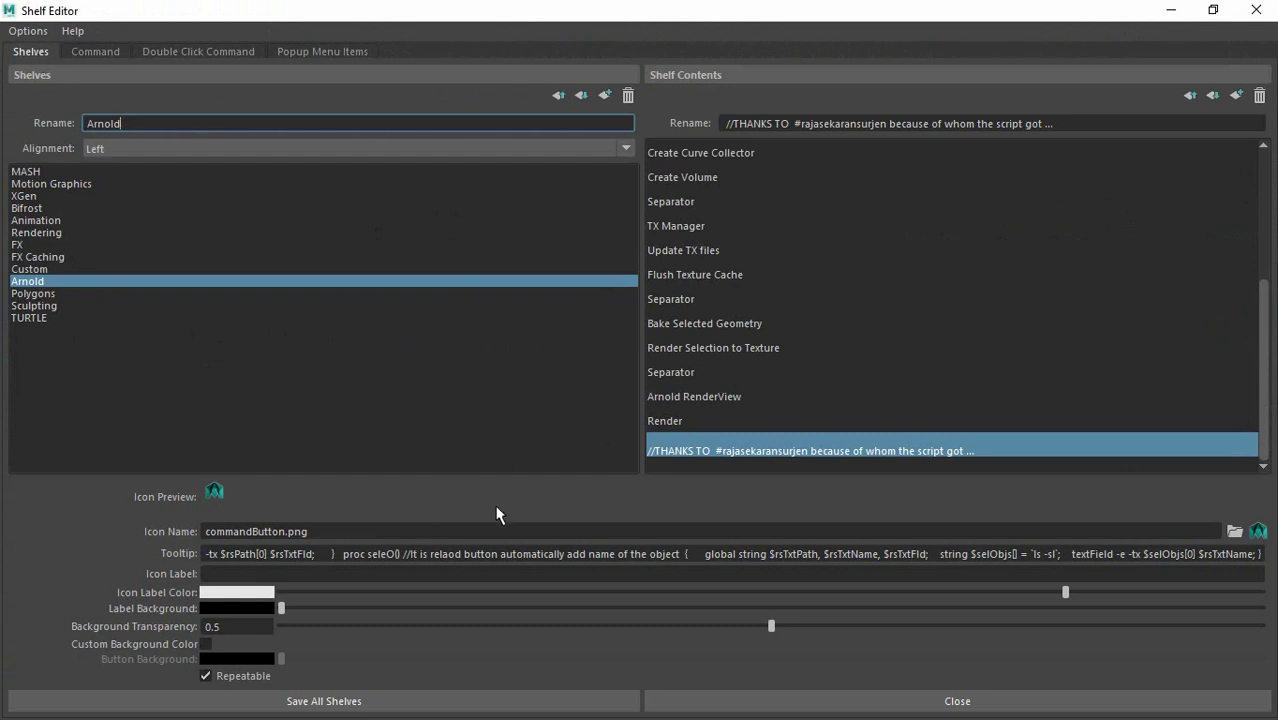
click(291, 574)
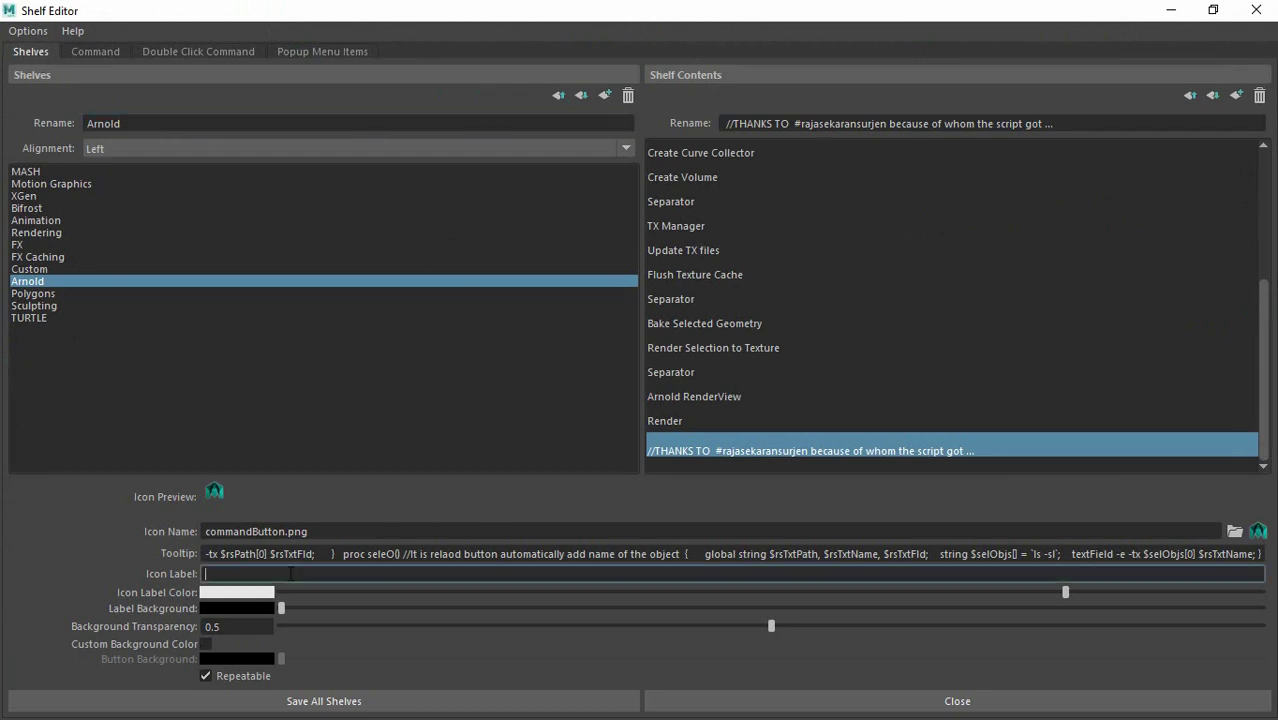
click(1236, 532)
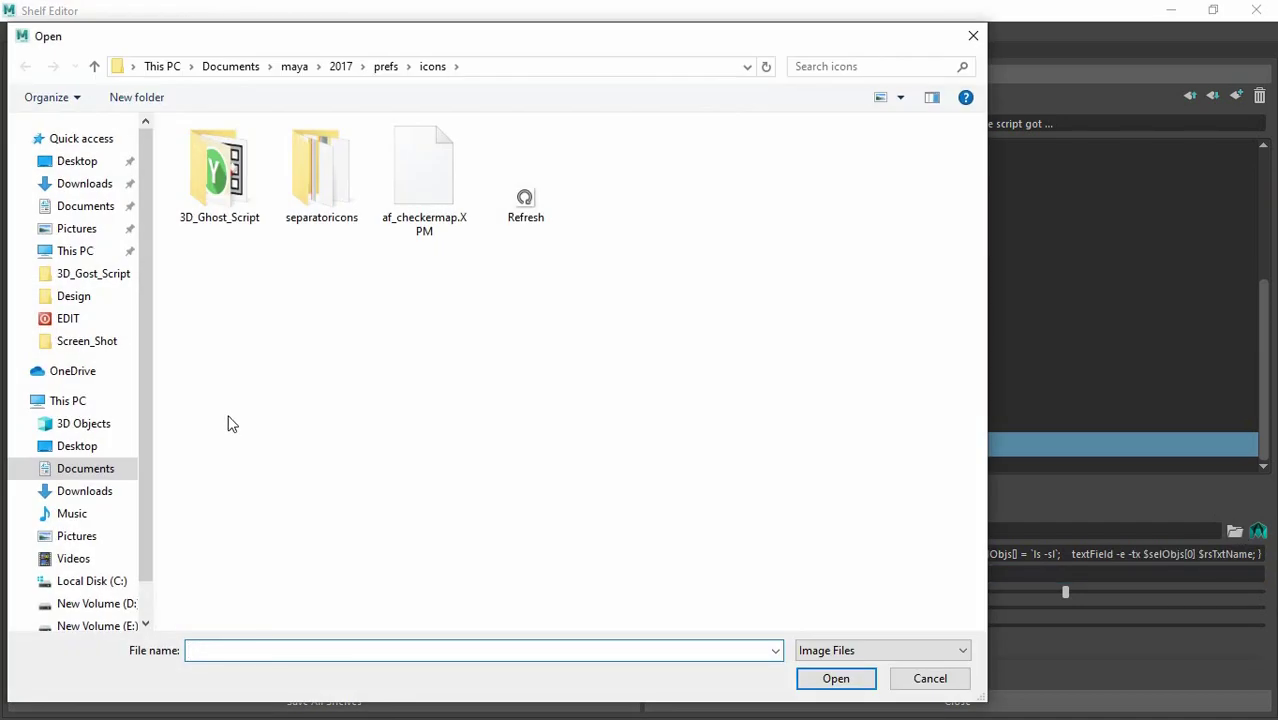
text(C:\Users\jayan\Pictures\Screen_Shot\Screen_Shot)
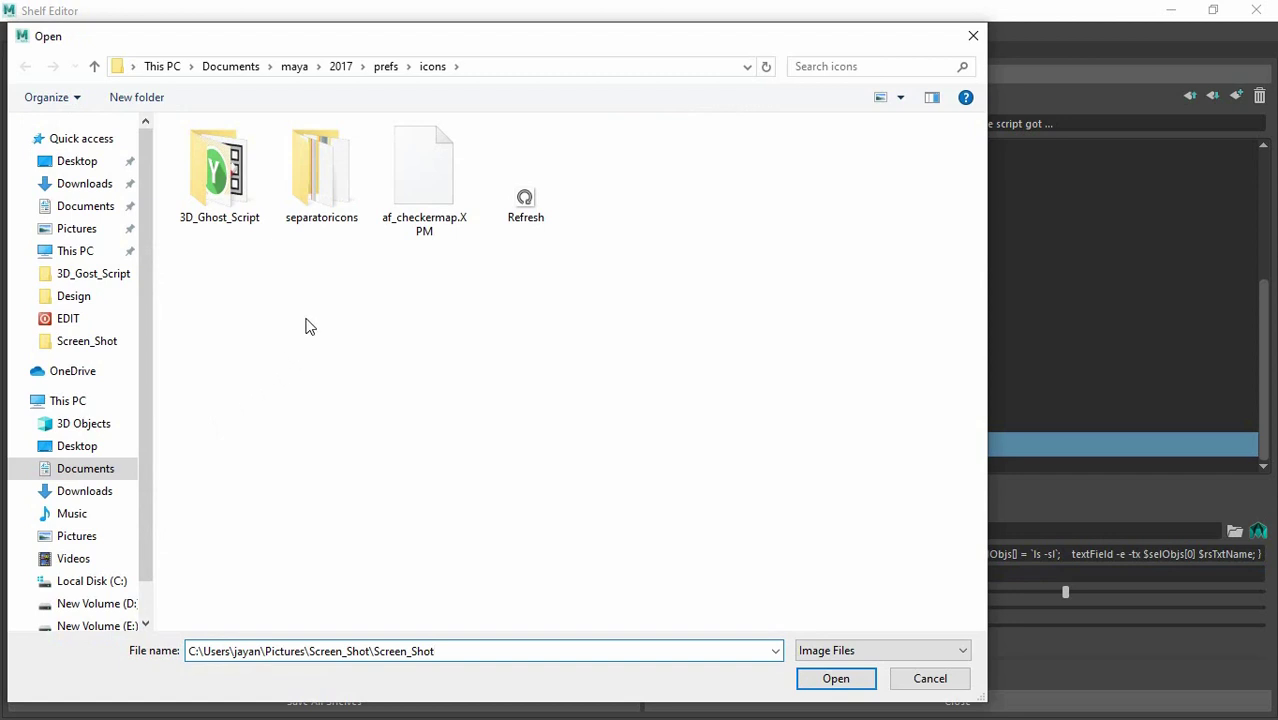
key(Return)
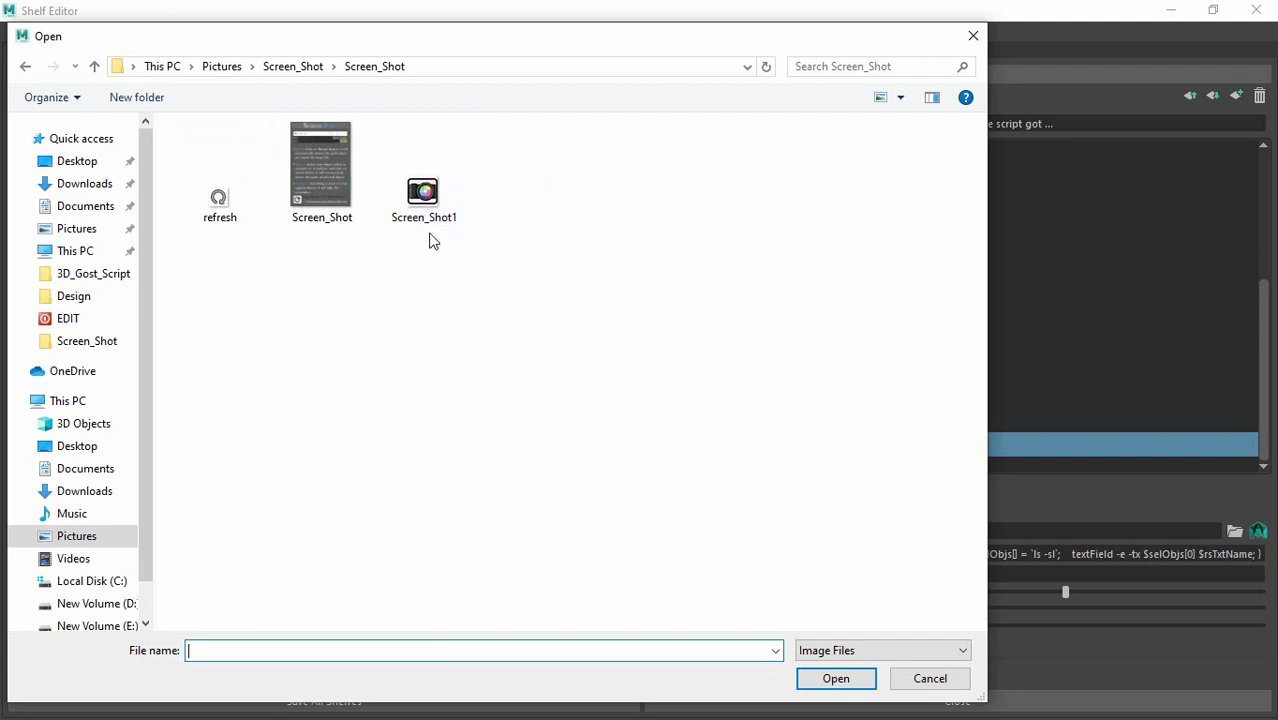
double_click(423, 185)
click(334, 700)
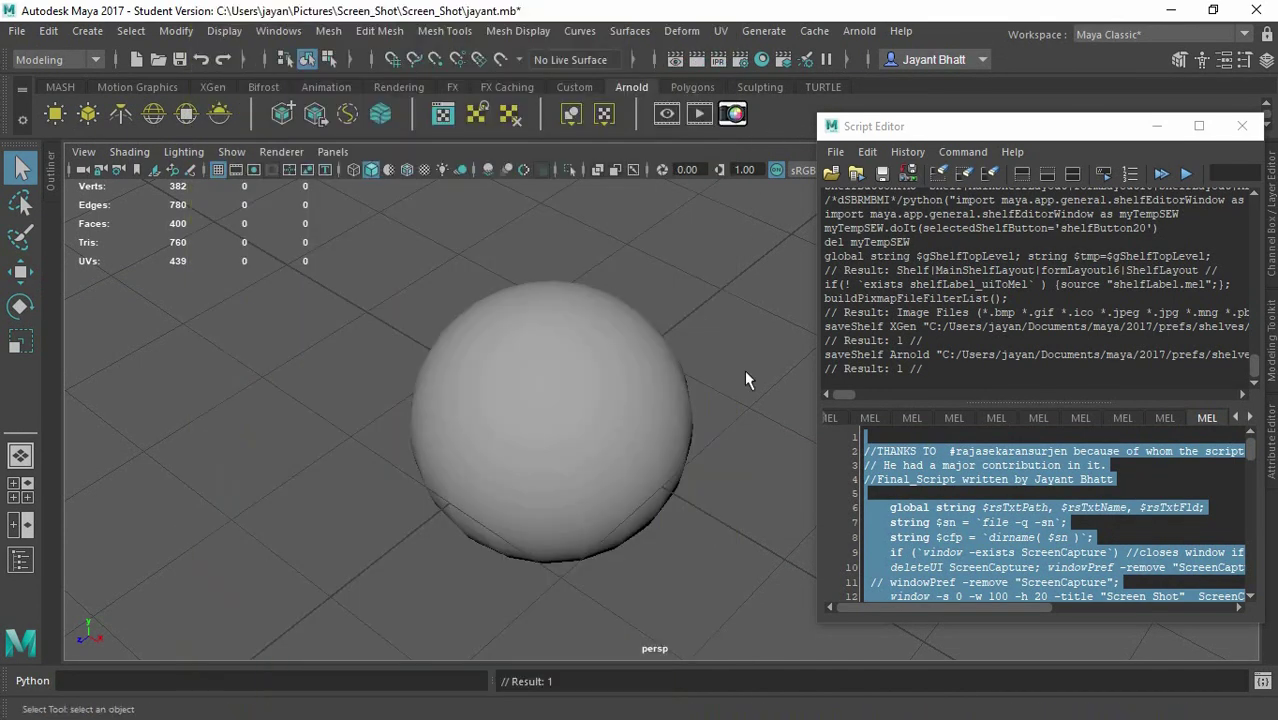
Step: Minimize the Script Editor, launch the Screen Shot tool from its shelf button and move its window clear of the sphere
alt+drag(744, 370, 616, 333)
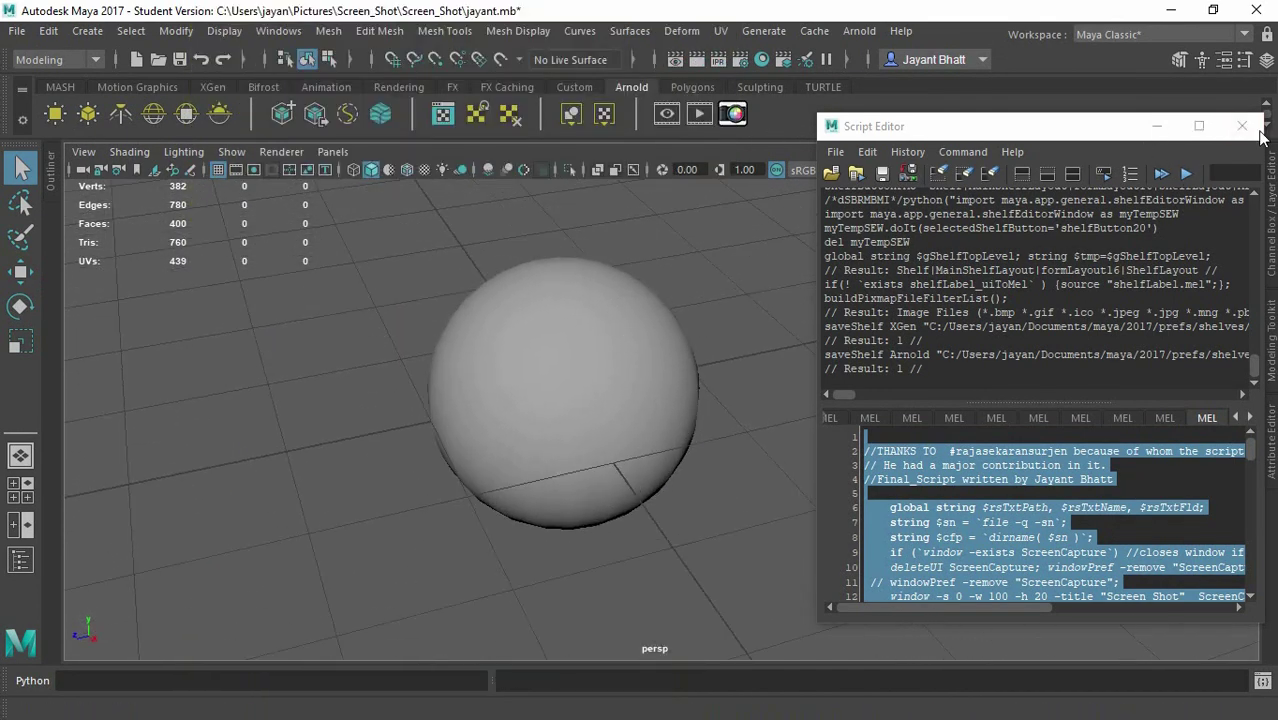
click(1157, 127)
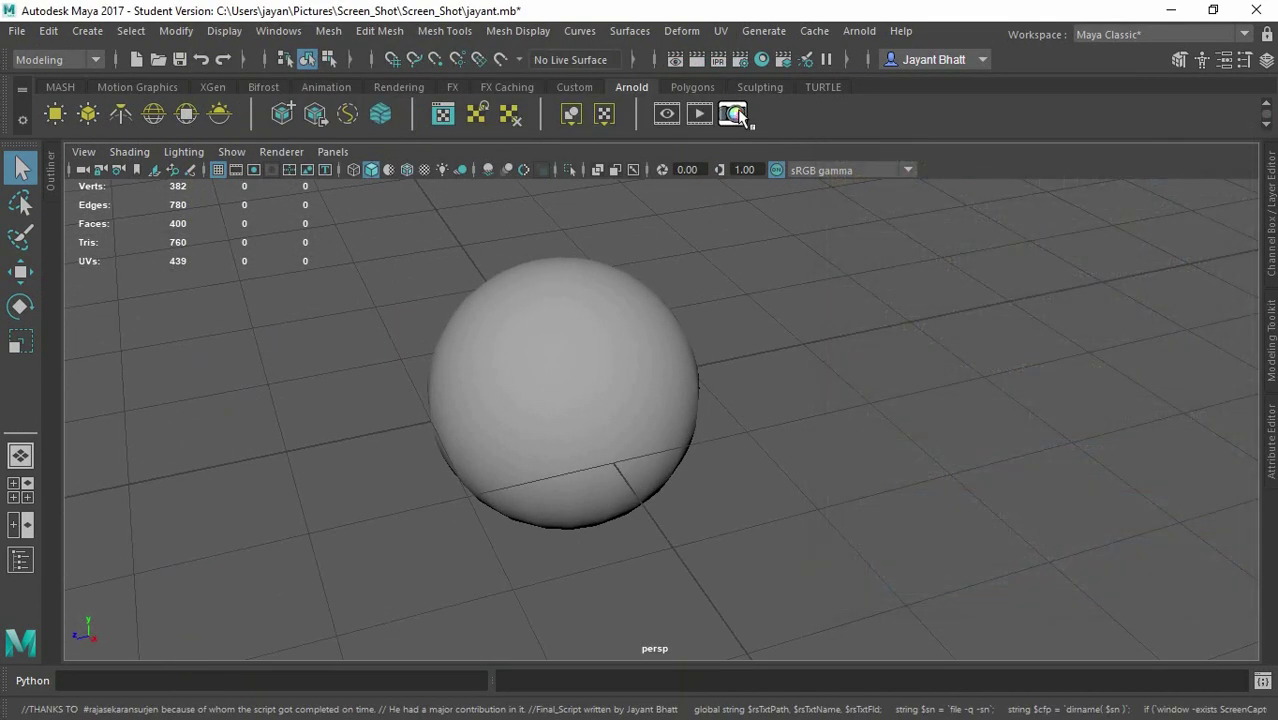
click(735, 114)
drag(503, 257, 966, 246)
alt+drag(561, 325, 566, 295)
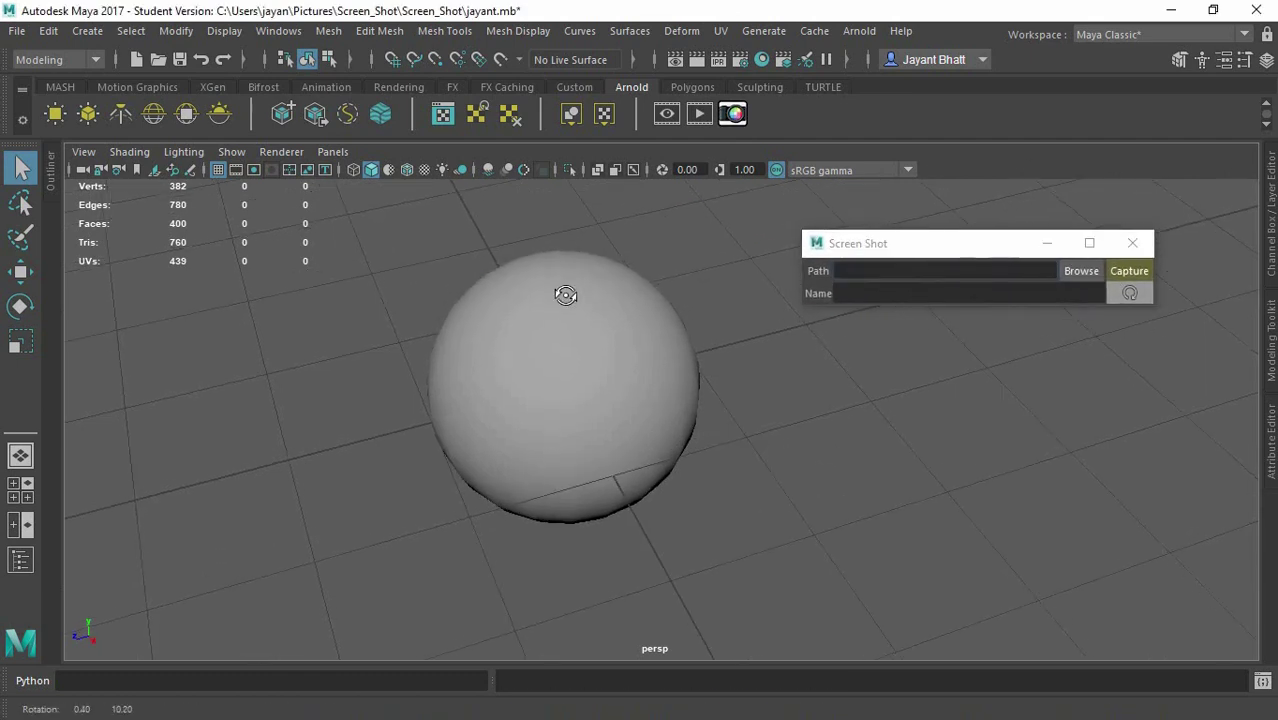
scroll(633, 288, down, 2)
scroll(665, 377, up, 4)
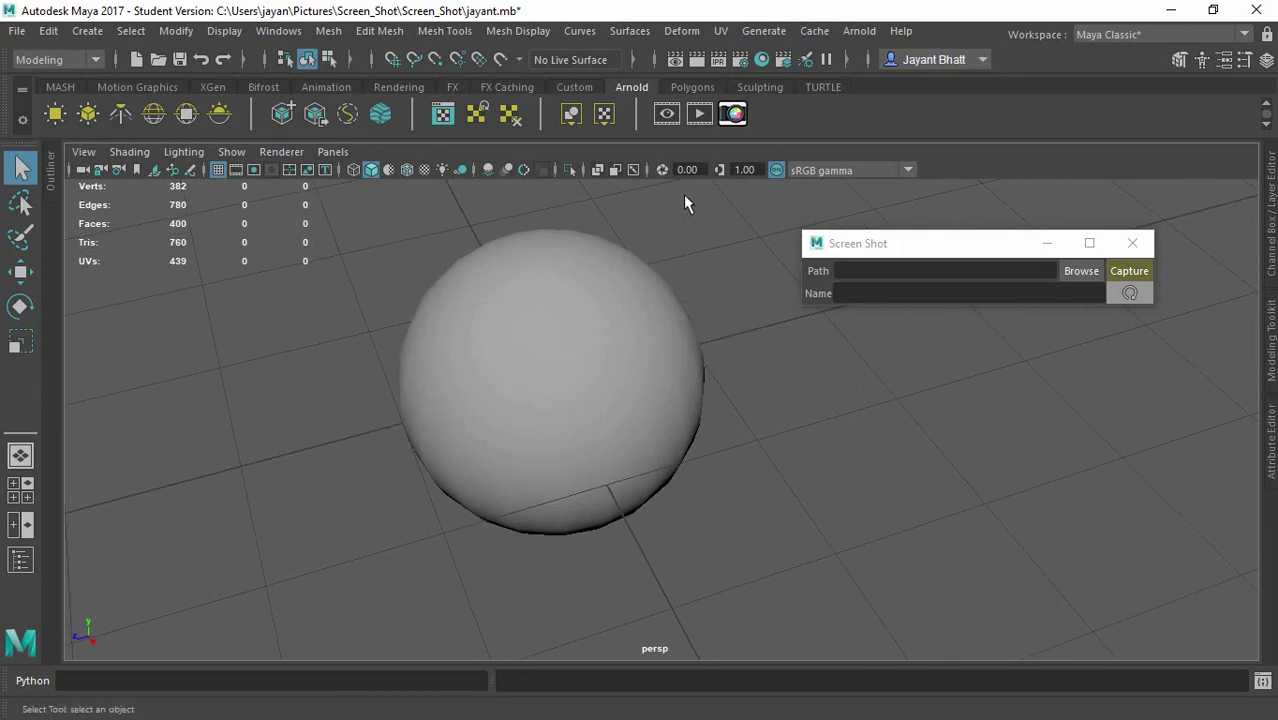
click(735, 114)
click(735, 114)
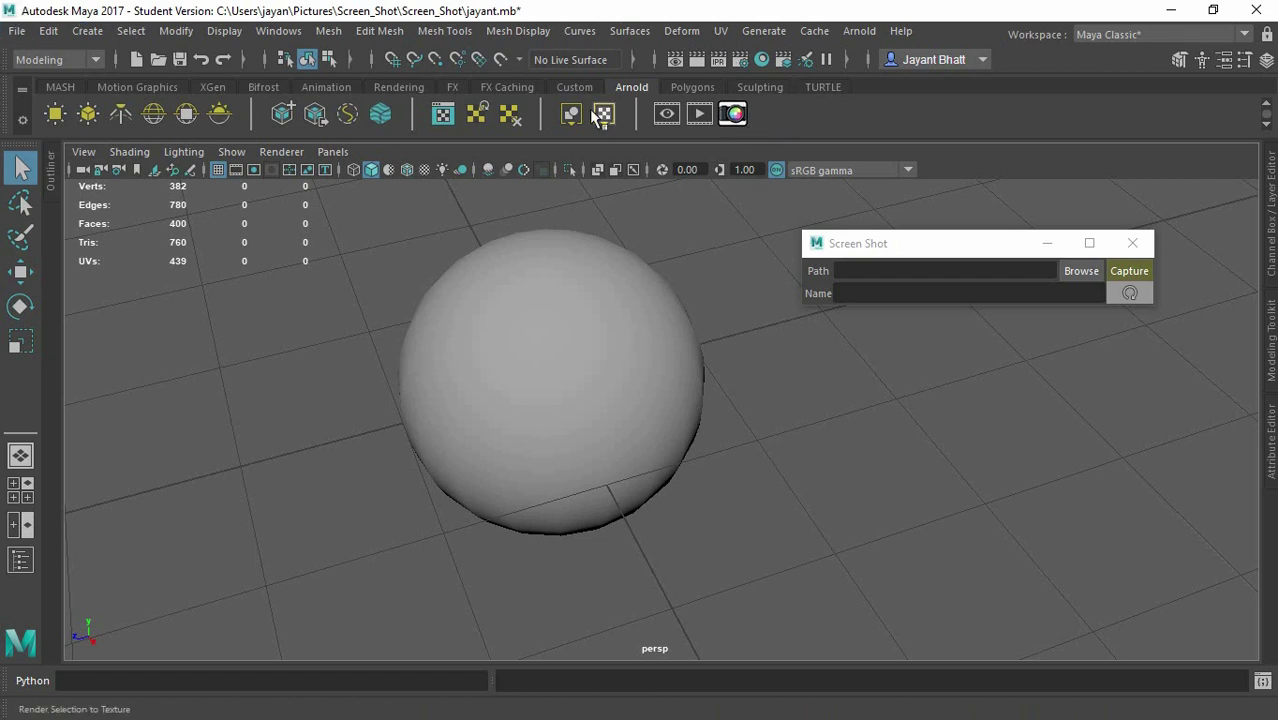
Step: Save the preferences, and check the Custom shelf before returning to the Arnold shelf
click(20, 32)
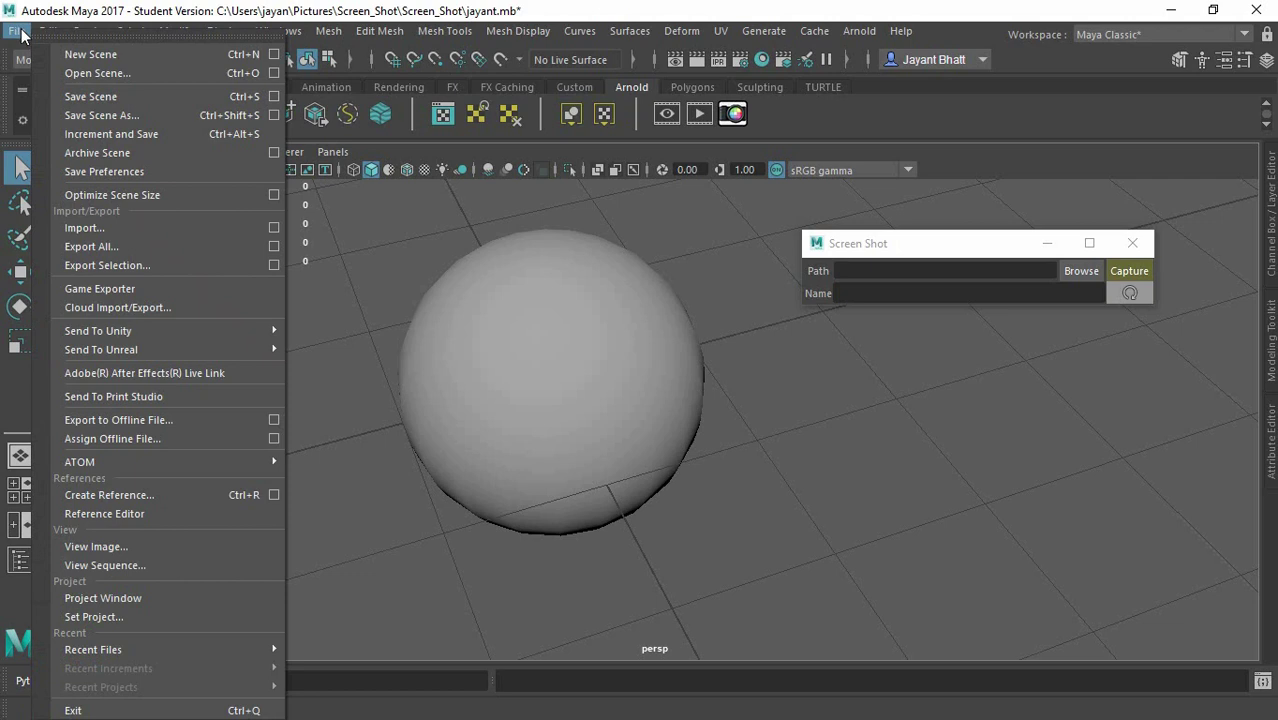
click(88, 171)
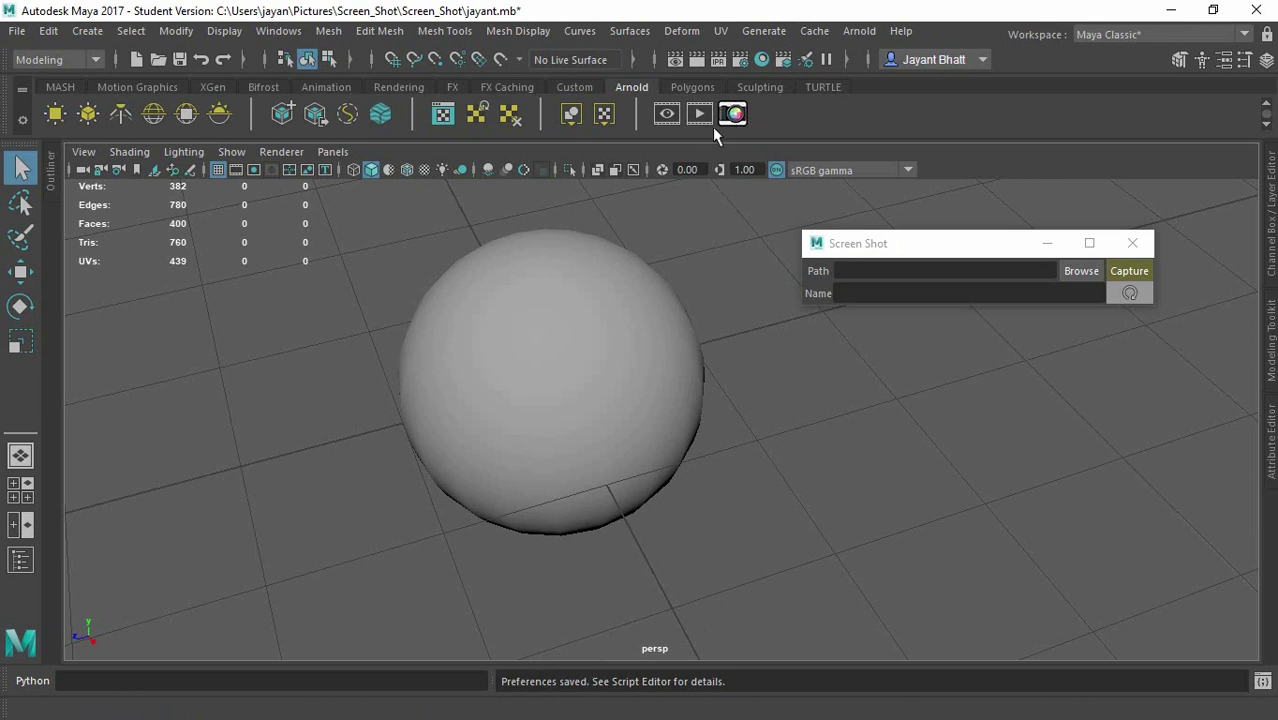
click(562, 88)
click(638, 86)
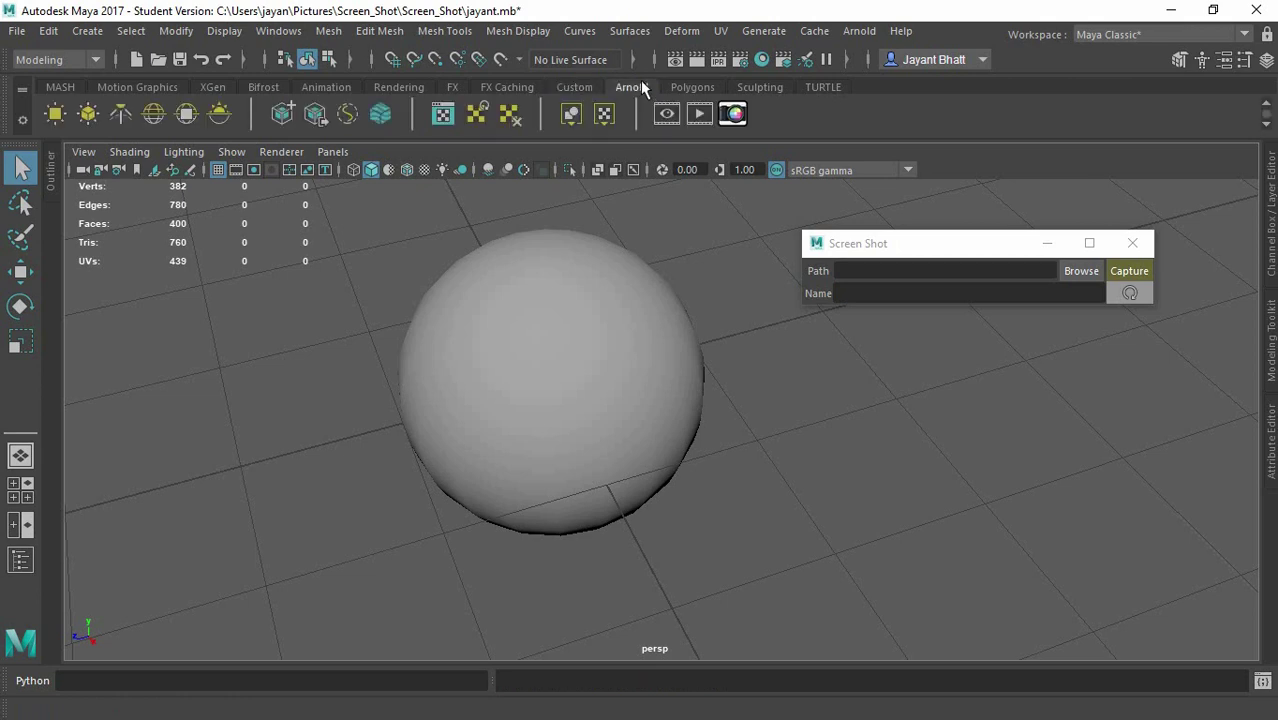
Step: Switch the full-screen view on and off, and show the Outliner beside the perspective view
alt+right_drag(811, 435, 741, 399)
key(ctrl+space)
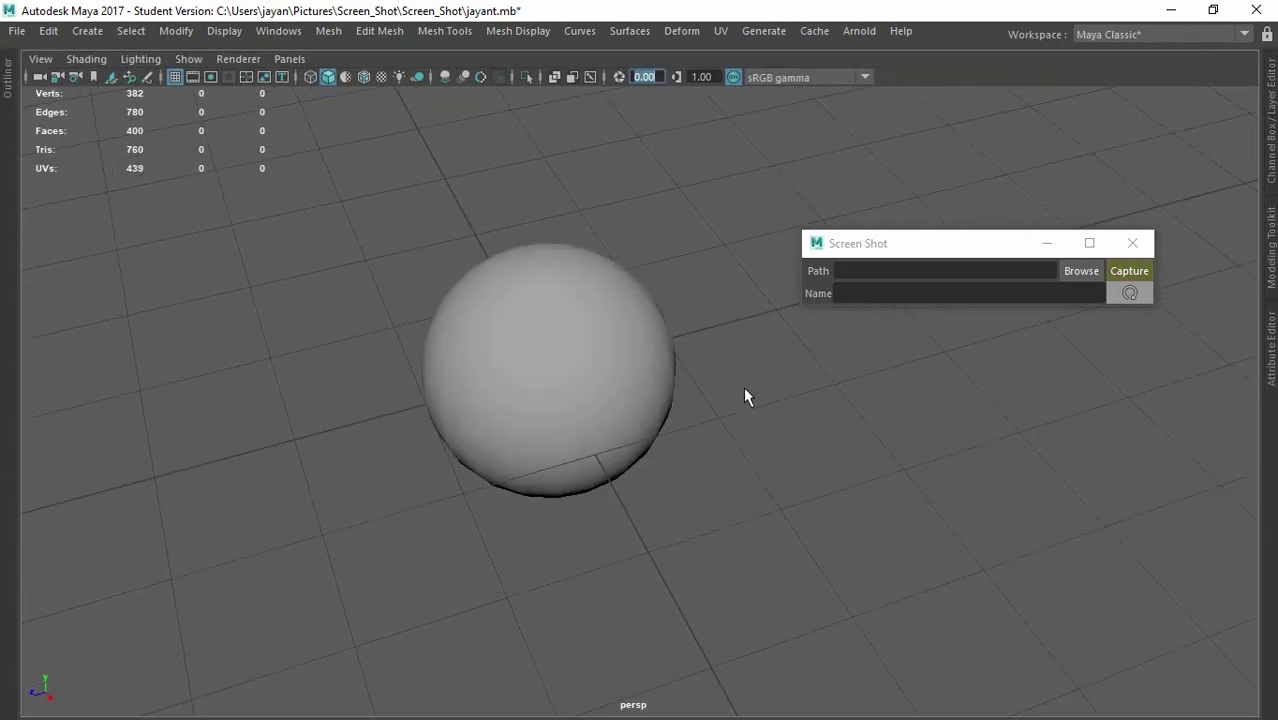
key(ctrl+space)
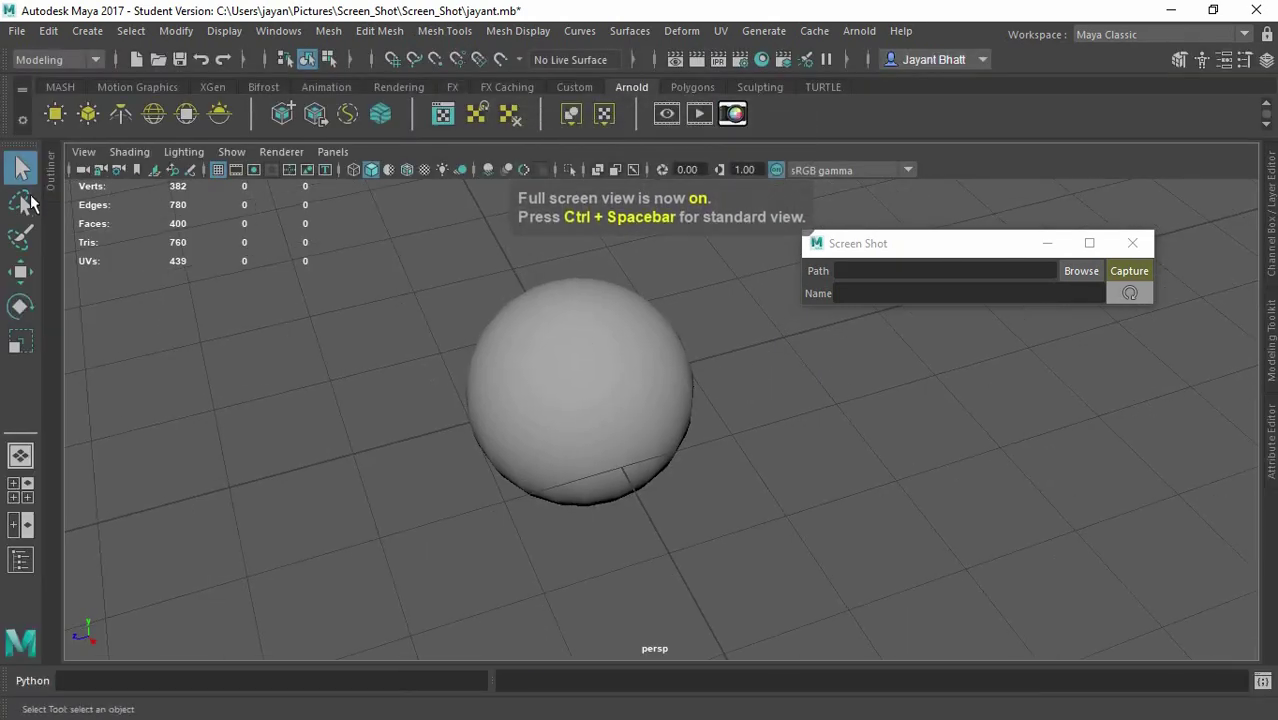
click(52, 180)
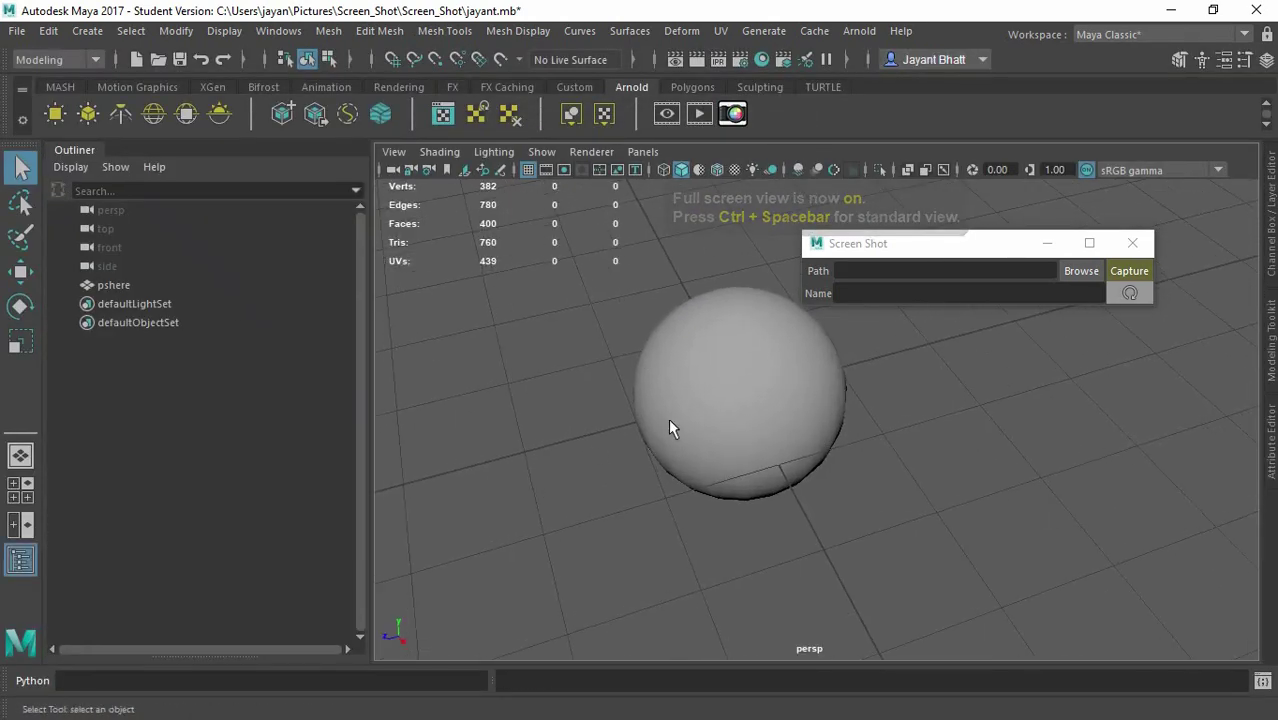
alt+middle_drag(688, 392, 585, 470)
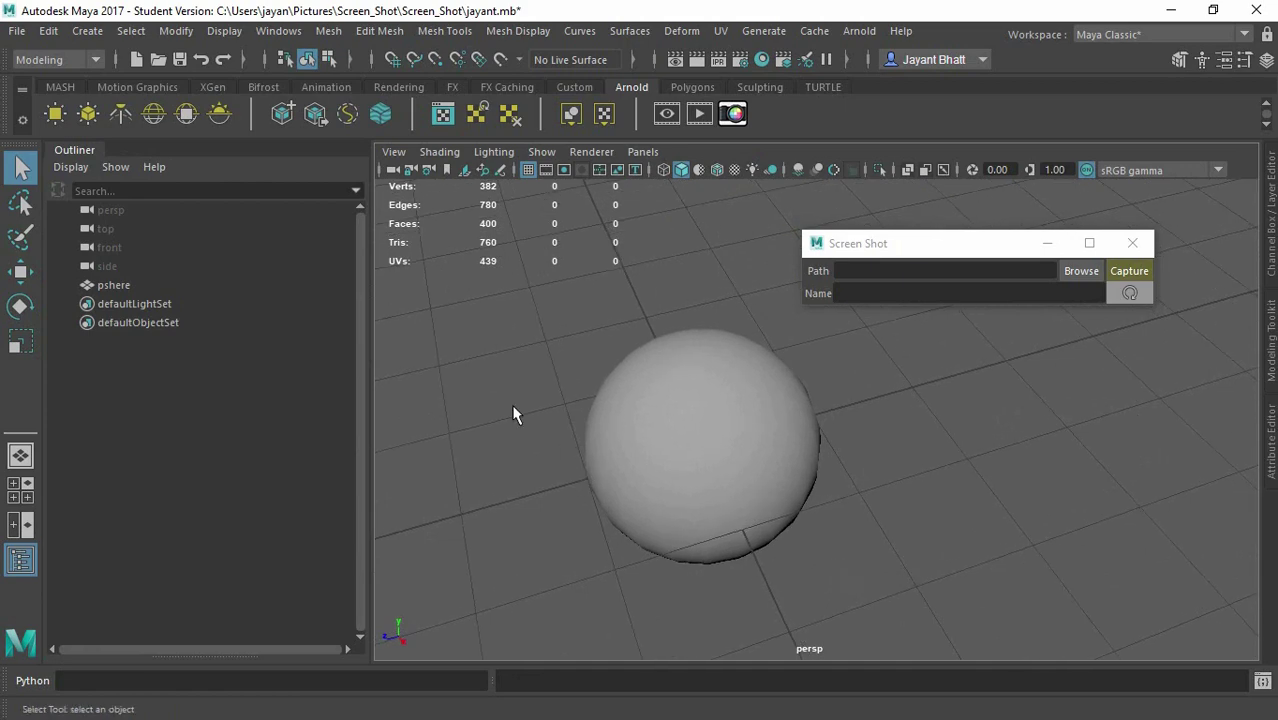
Step: Save the scene as pshere in Maya Binary format in the Screen_Shot folder, accepting the student version notice
key(ctrl+shift+s)
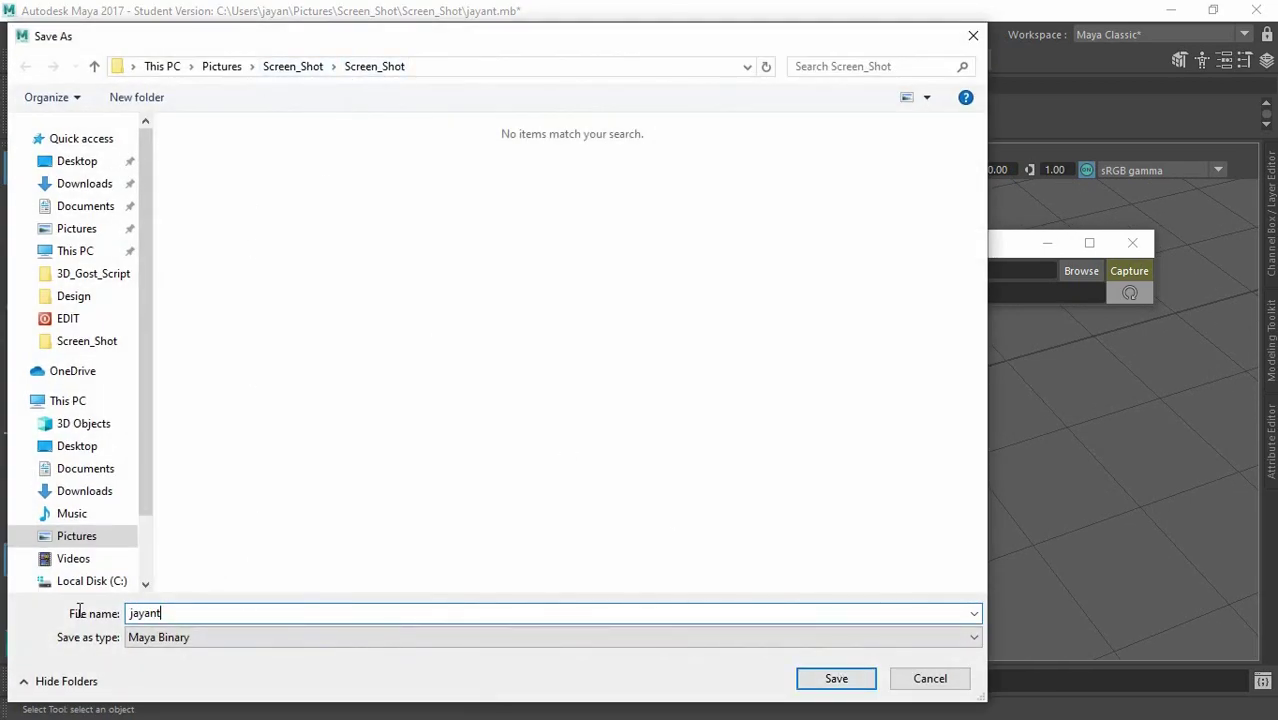
text(pshere)
key(Return)
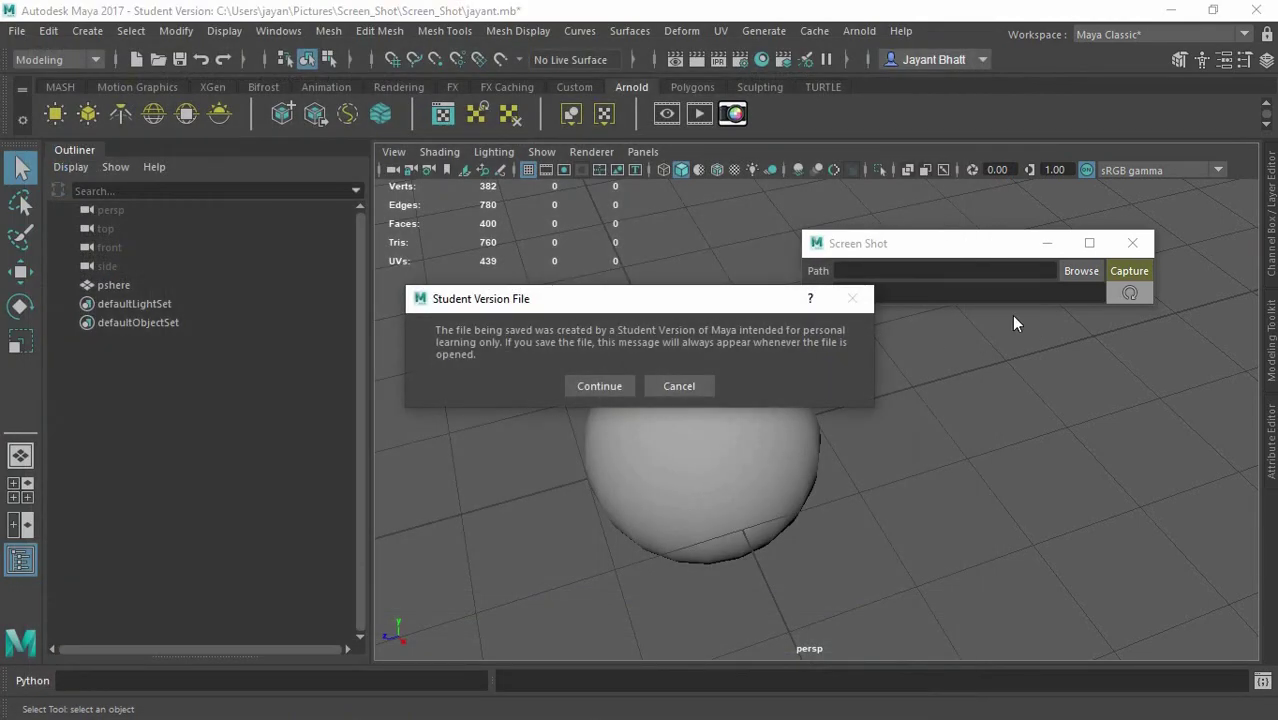
click(600, 386)
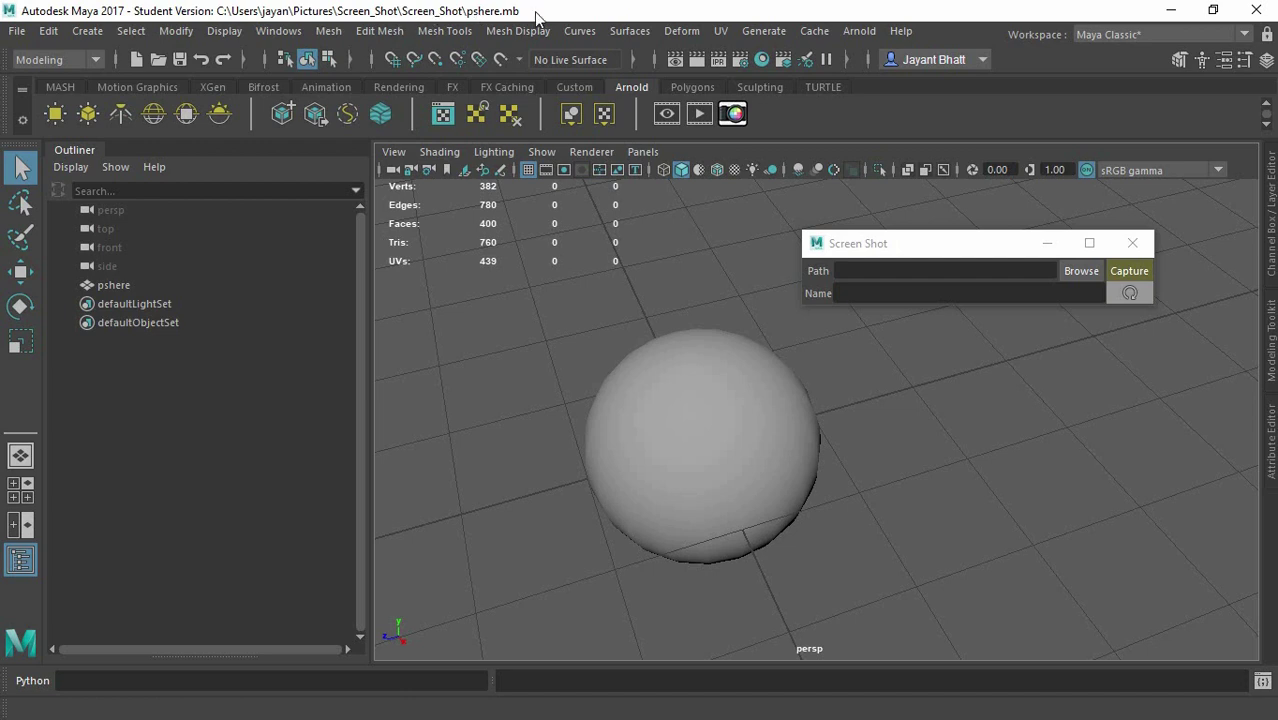
Step: Duplicate the sphere twice and move the copies to either side of the original
click(630, 420)
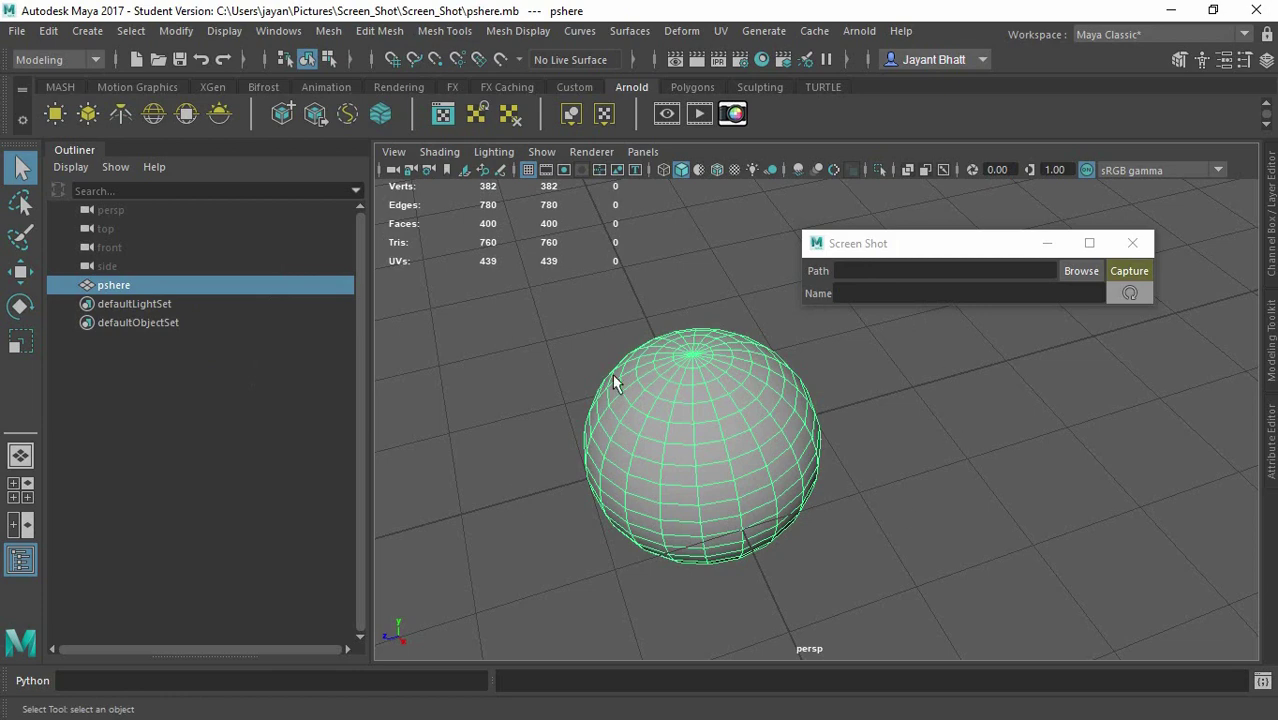
click(577, 365)
click(768, 450)
key(w)
key(ctrl+d)
alt+drag(693, 436, 1142, 333)
key(ctrl+d)
Step: Reload the Screen Shot path and name for pshere2, and repeat the reload with pshere1 selected
click(1129, 292)
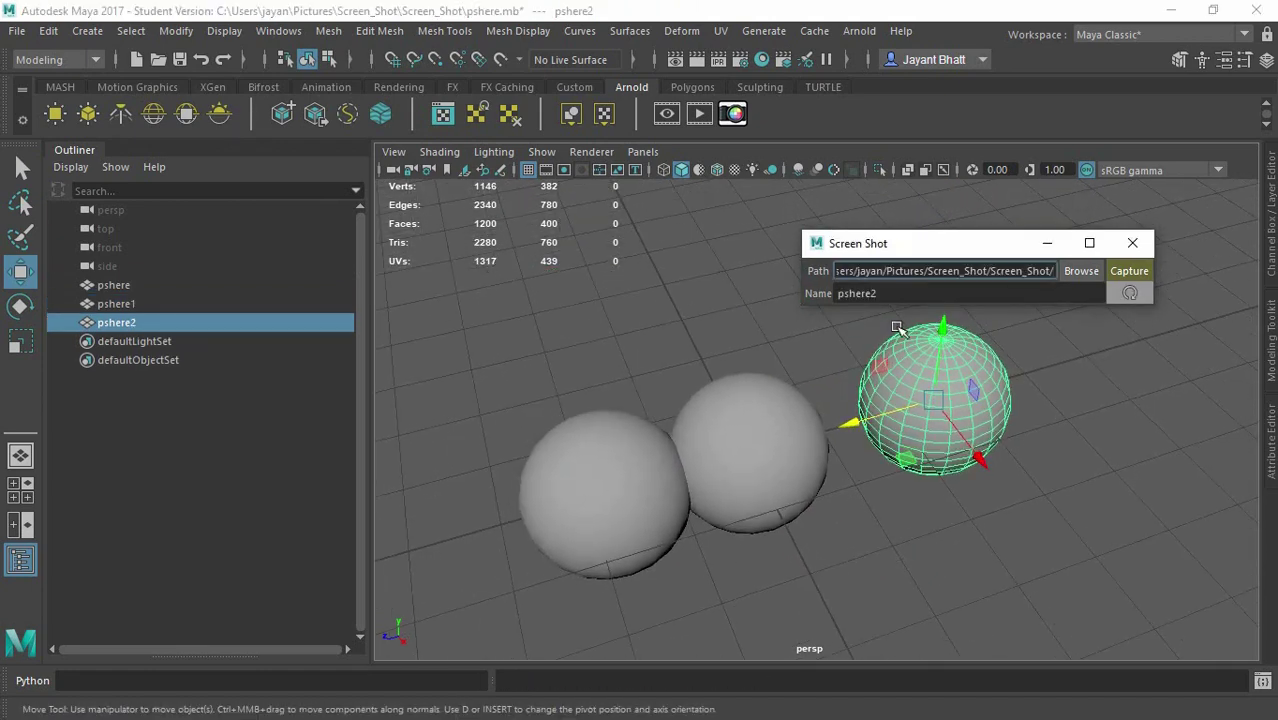
drag(882, 294, 811, 310)
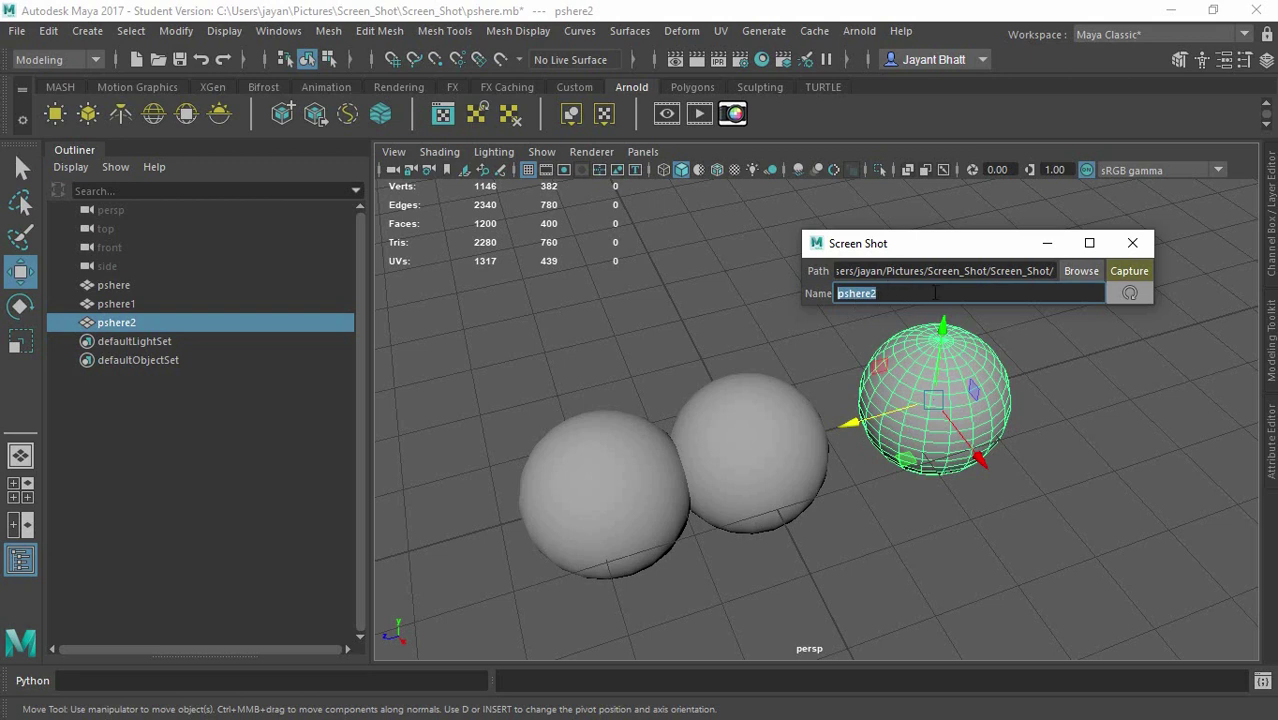
click(119, 303)
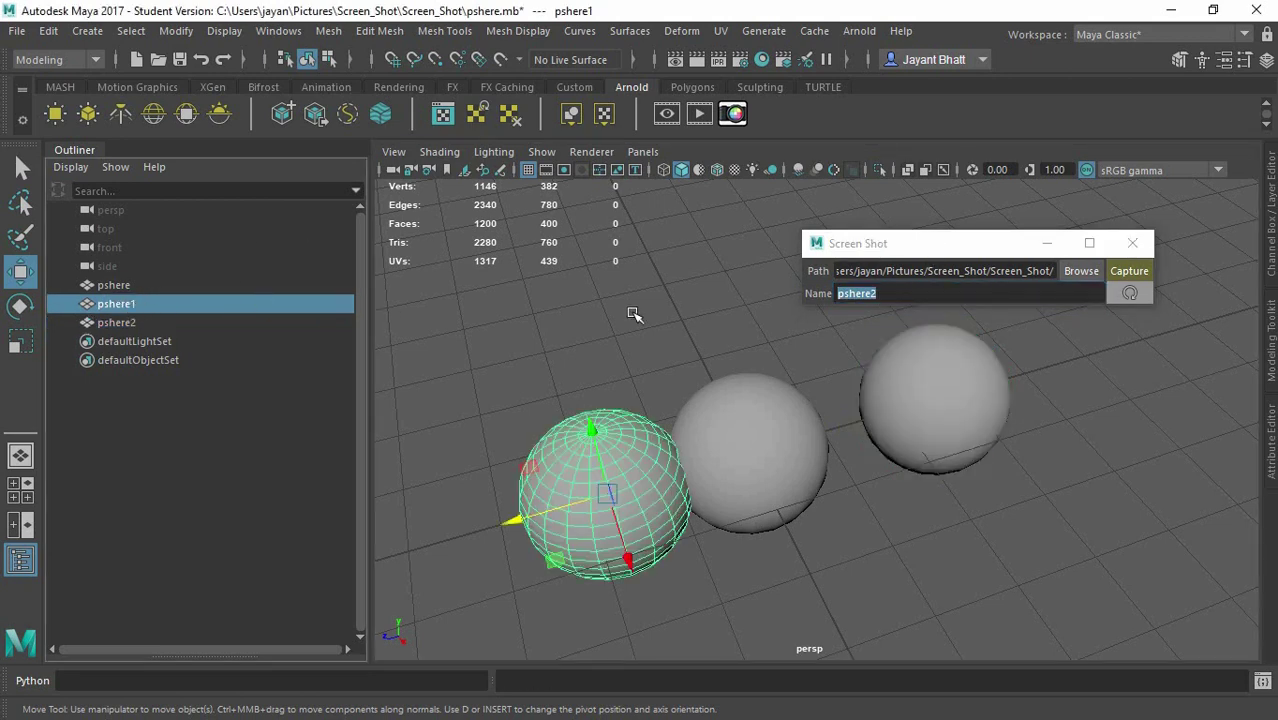
click(1127, 296)
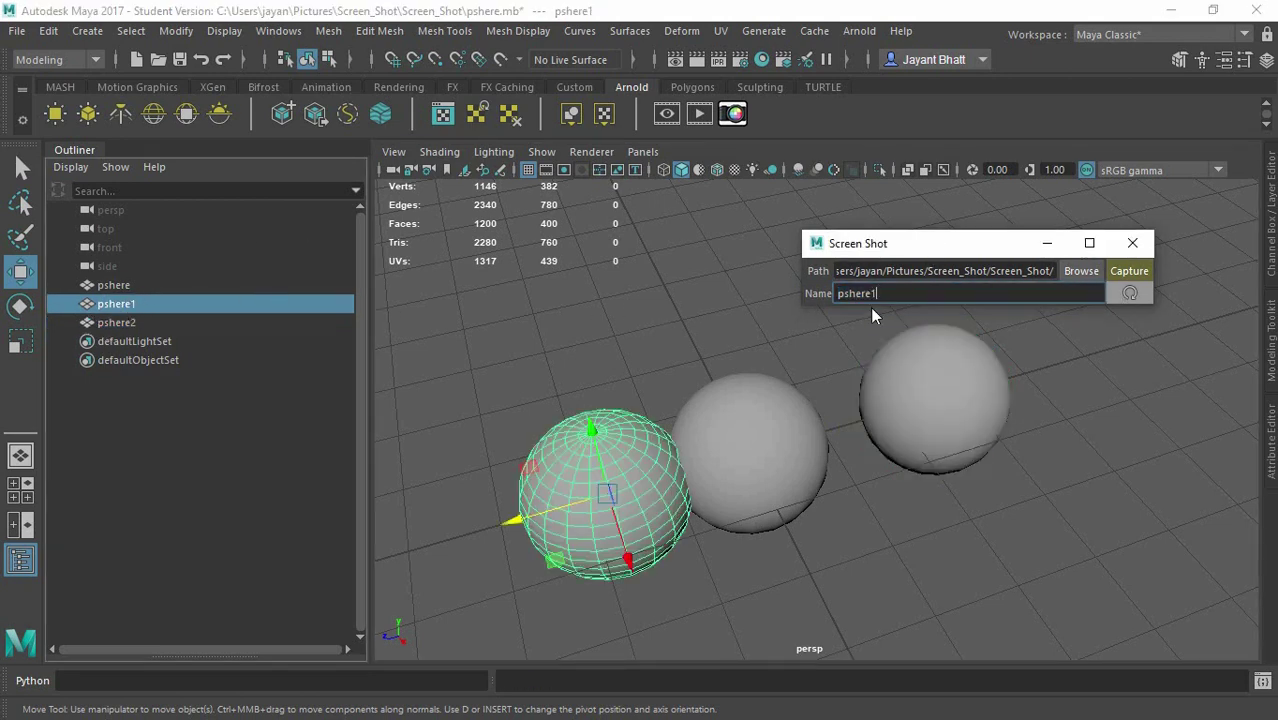
Step: Set the Screen Shot path to the Lightroom folder in Pictures, and cancel a second folder selection
click(1080, 272)
click(288, 64)
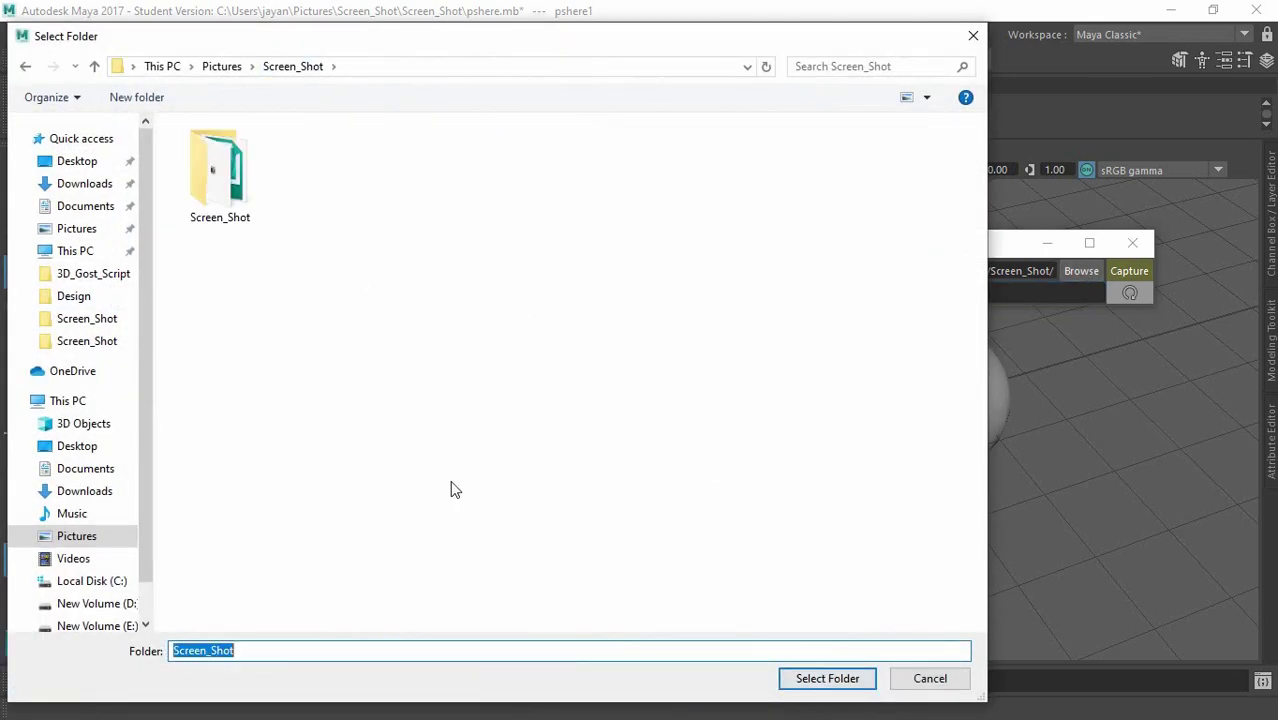
click(221, 66)
click(310, 198)
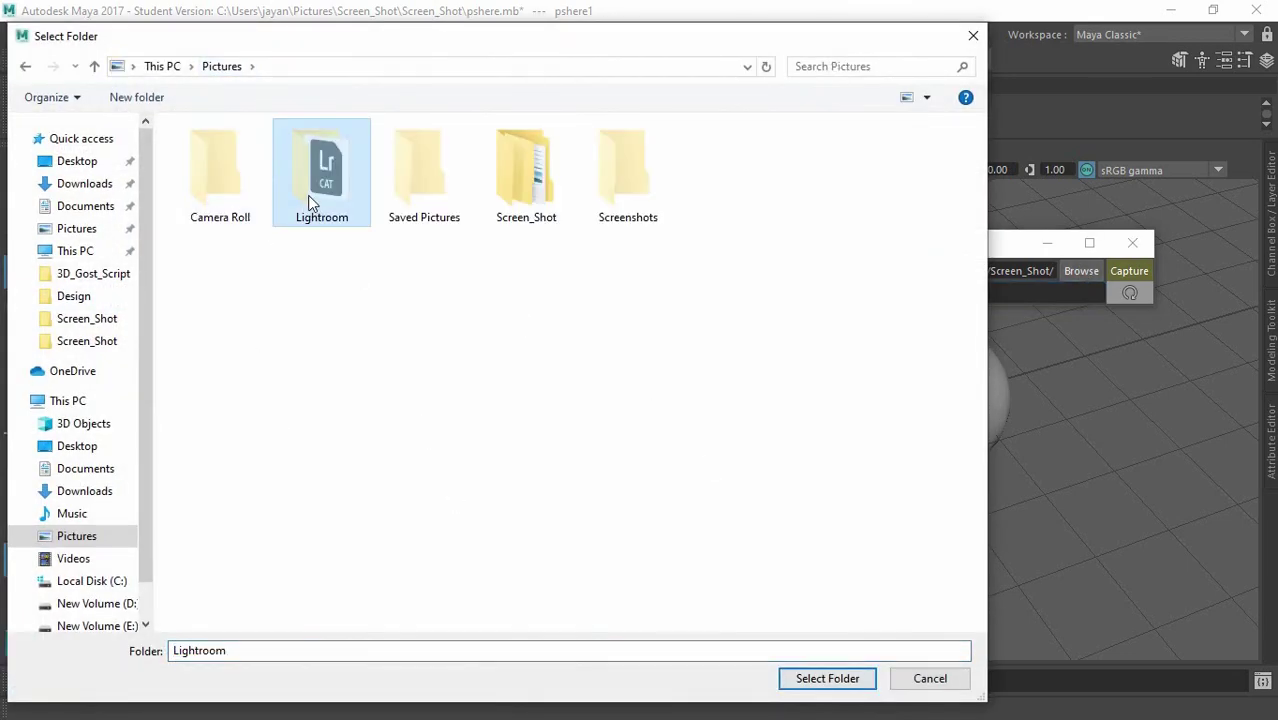
click(827, 680)
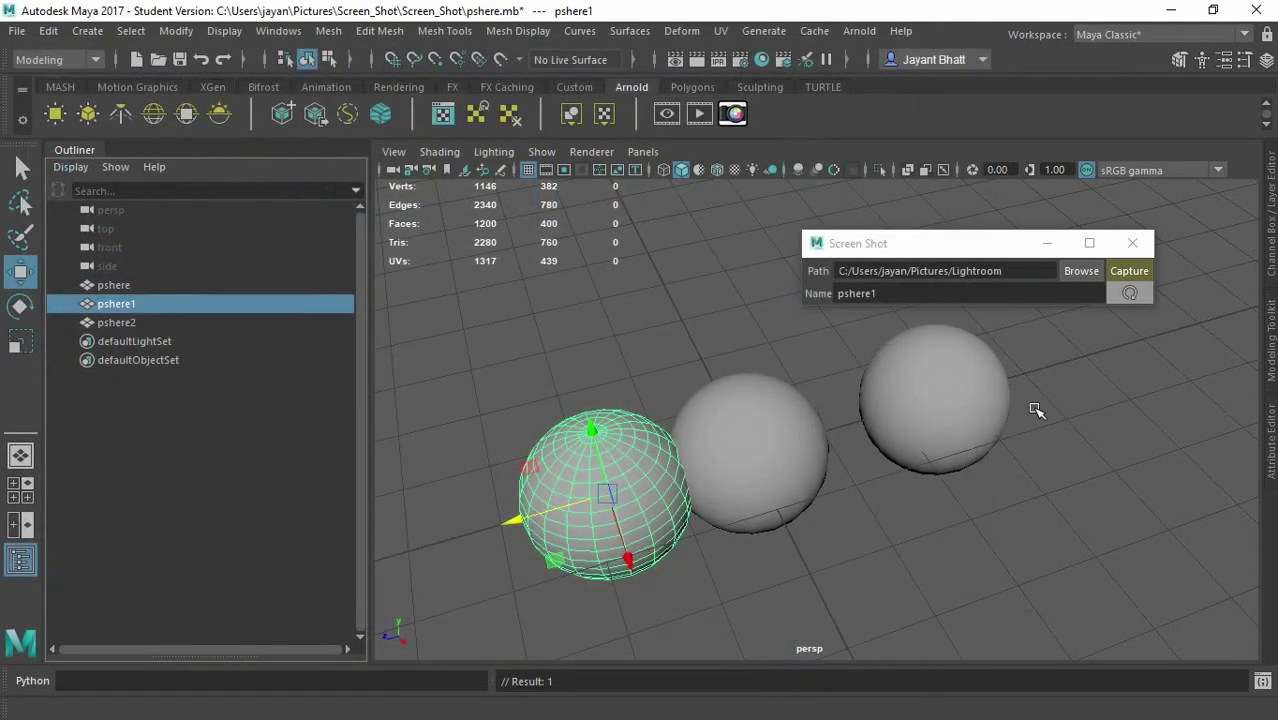
click(1076, 272)
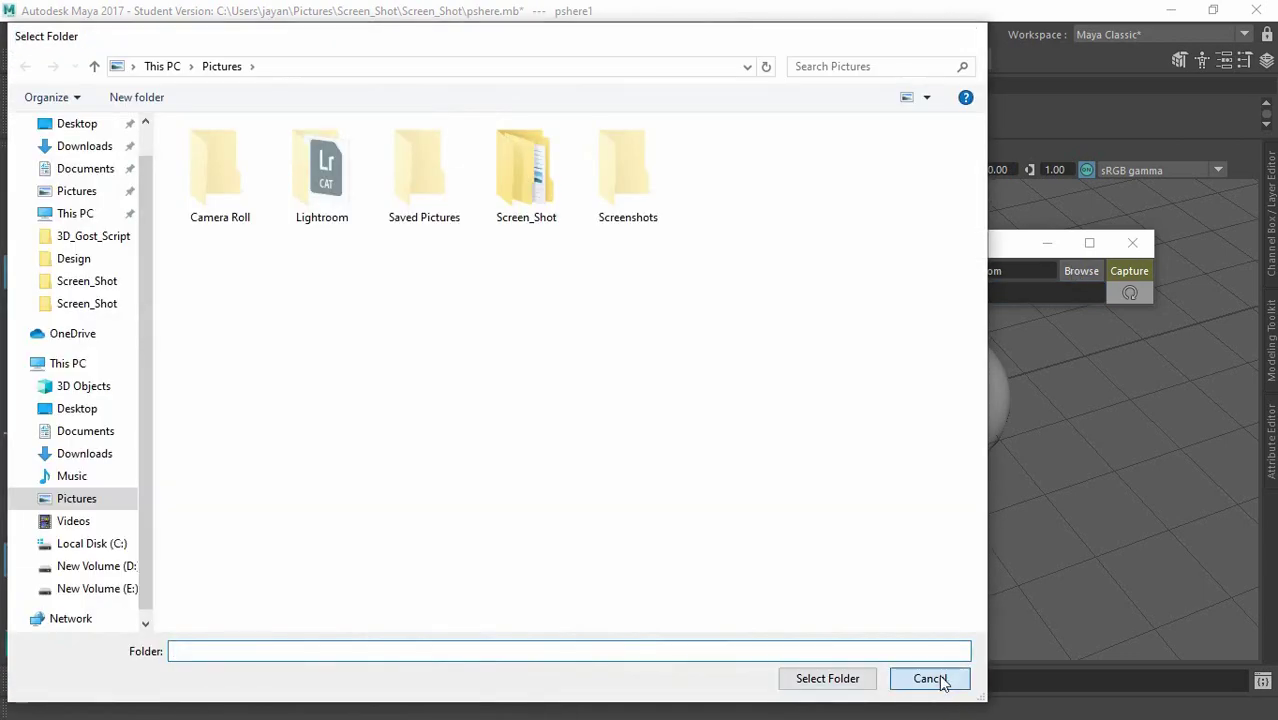
click(938, 680)
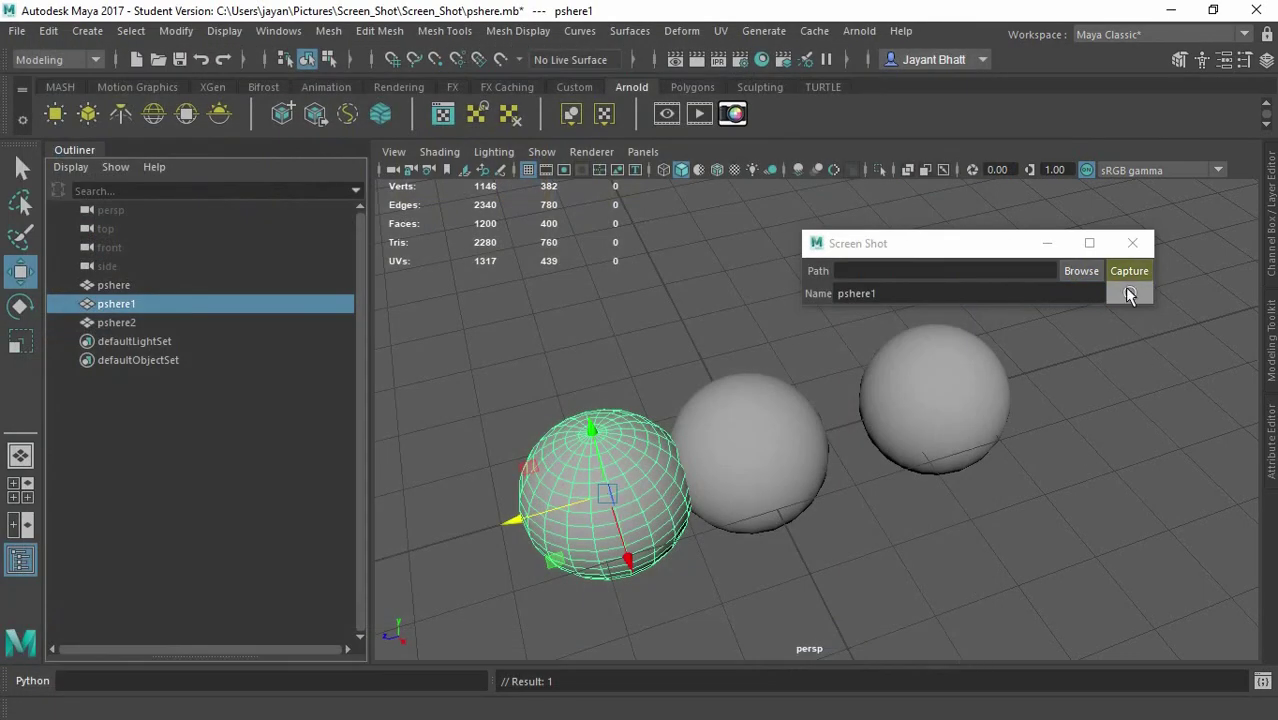
Step: Set the Screen Shot path to the inner Screen_Shot folder within Pictures/Screen_Shot
click(1078, 272)
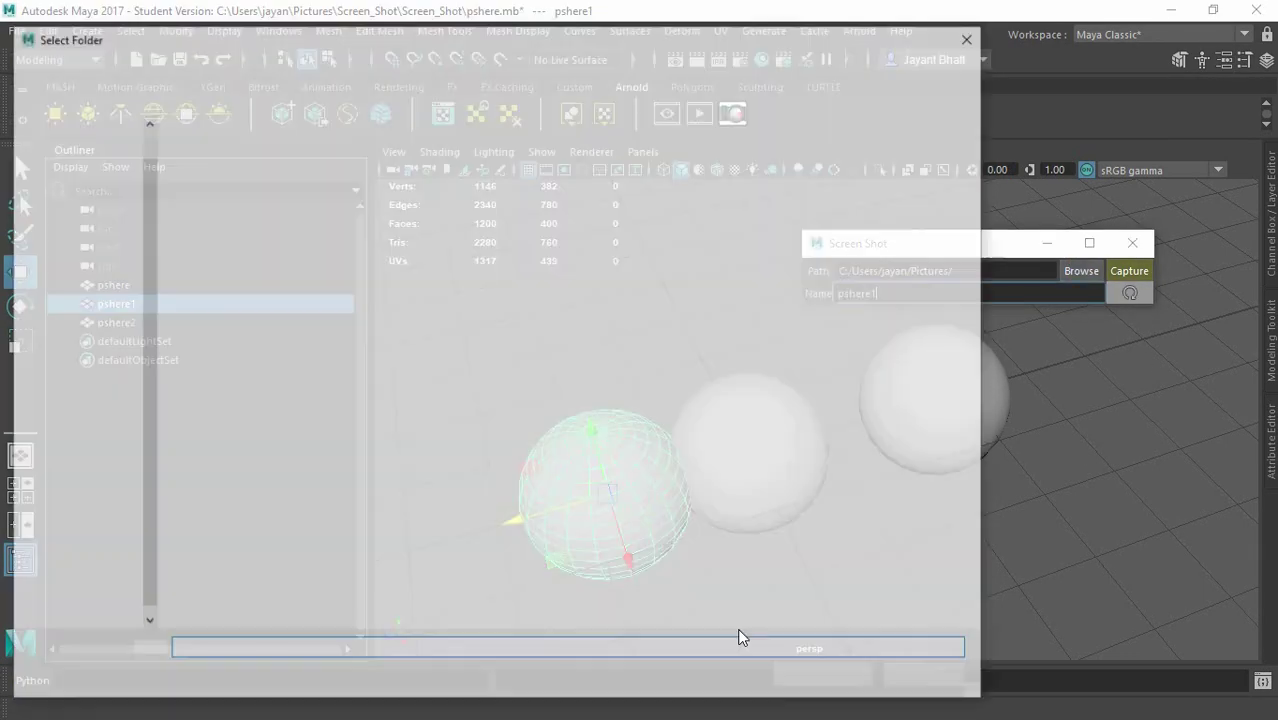
click(537, 187)
double_click(537, 187)
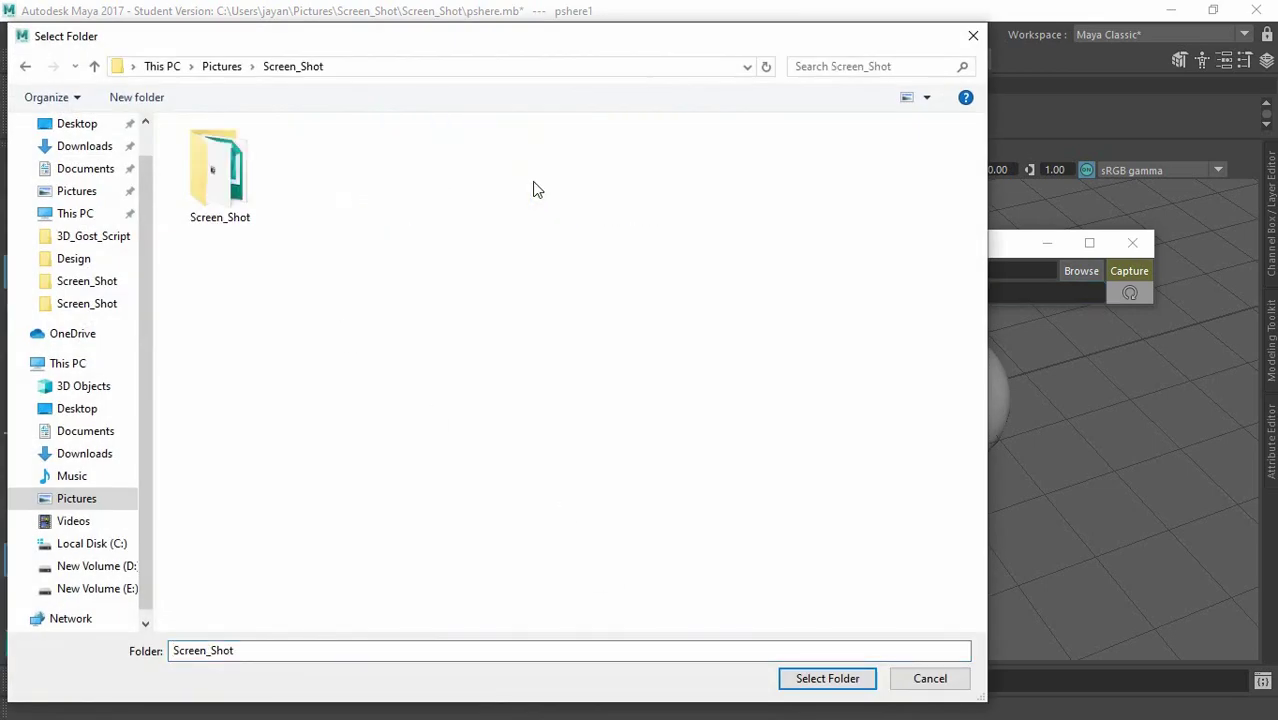
double_click(244, 214)
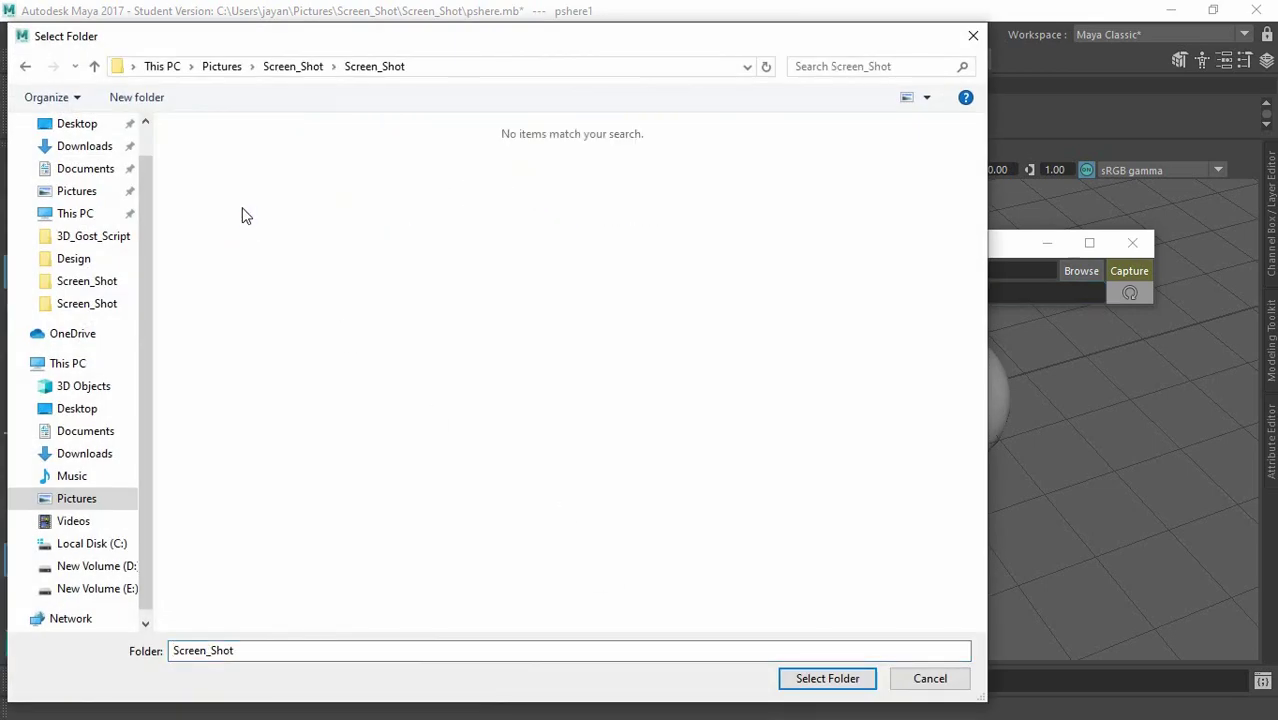
click(826, 680)
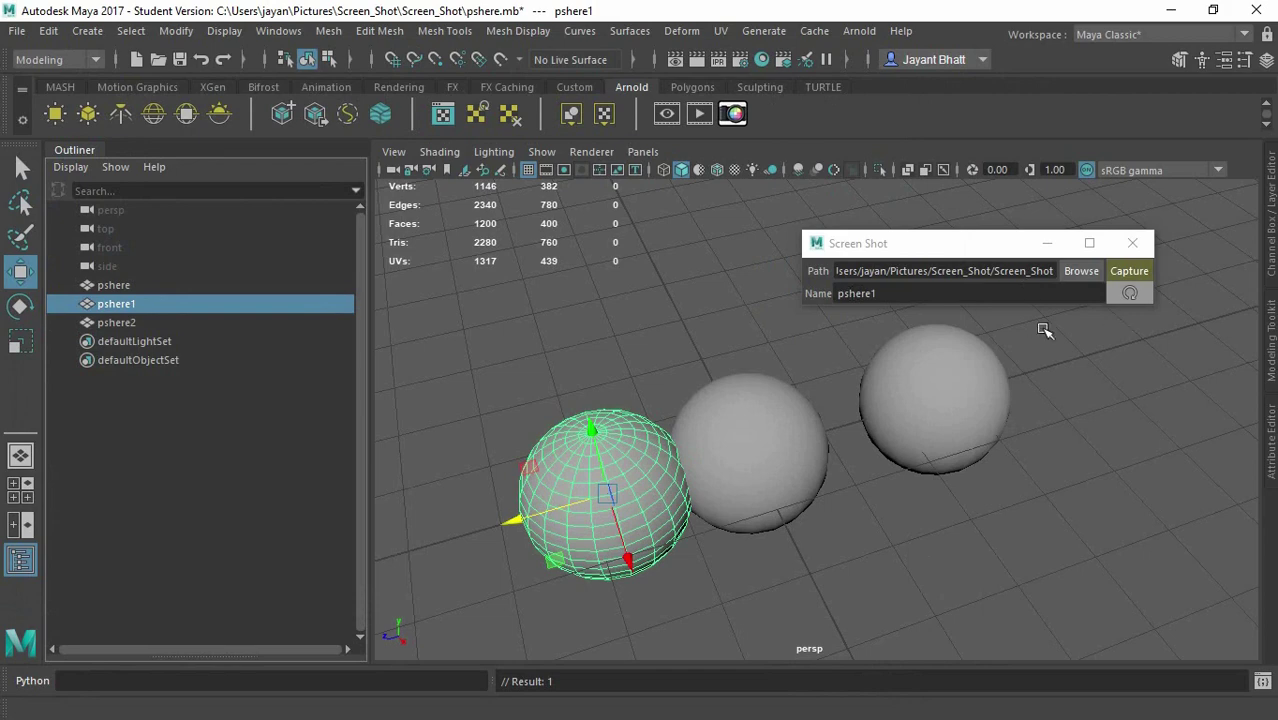
Step: Switch the perspective viewport to full screen, frame all three spheres and clear the selection
key(ctrl+space)
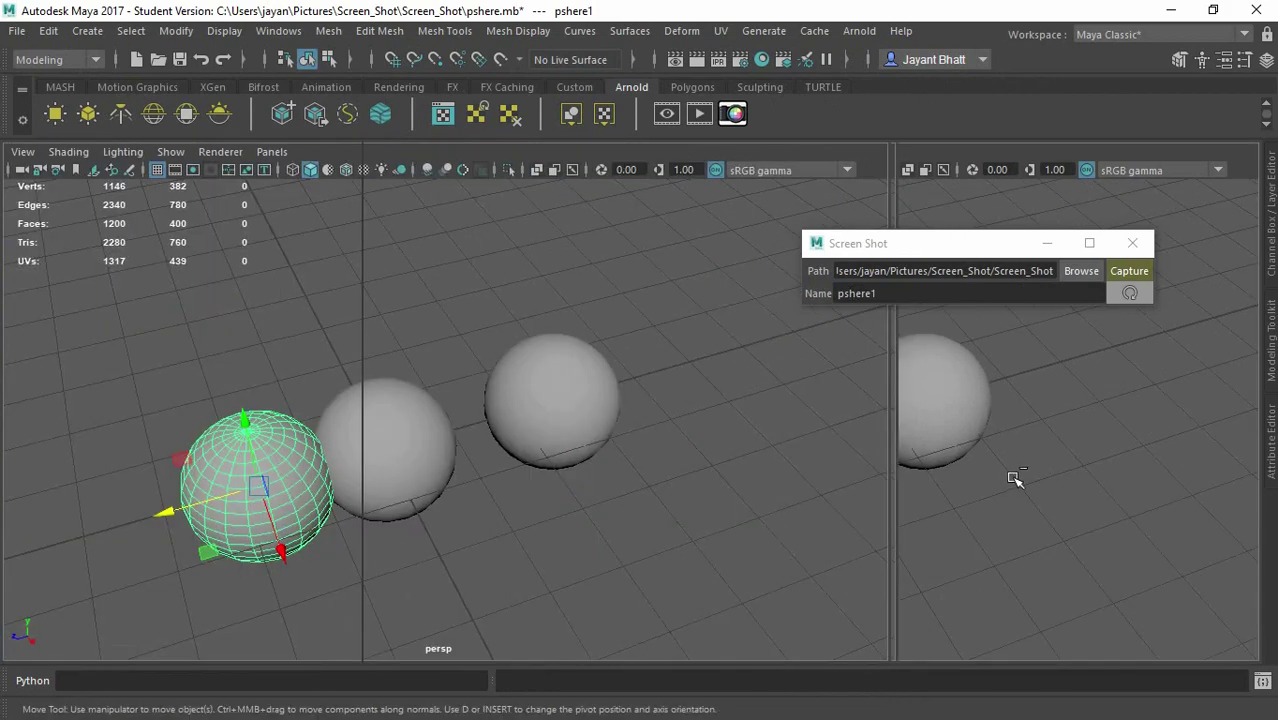
scroll(1000, 487, down, 2)
click(595, 455)
drag(488, 457, 524, 447)
scroll(645, 410, down, 2)
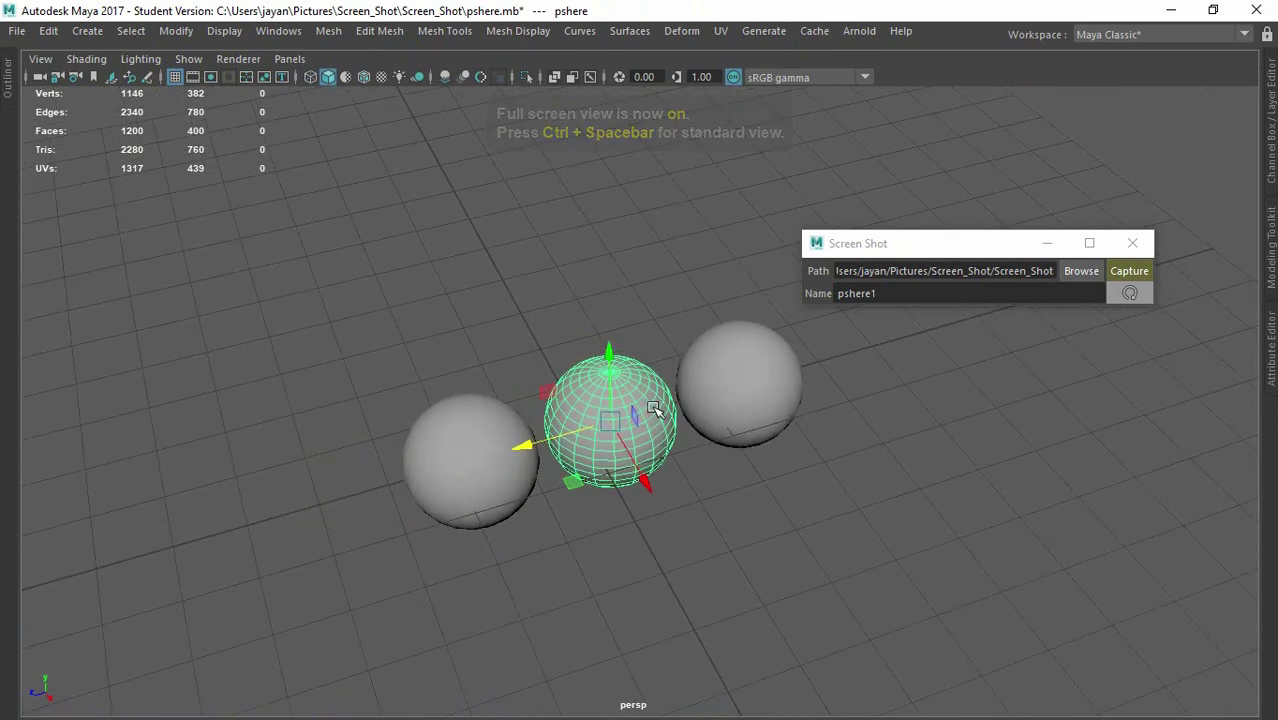
scroll(1016, 514, down, 1)
click(1120, 488)
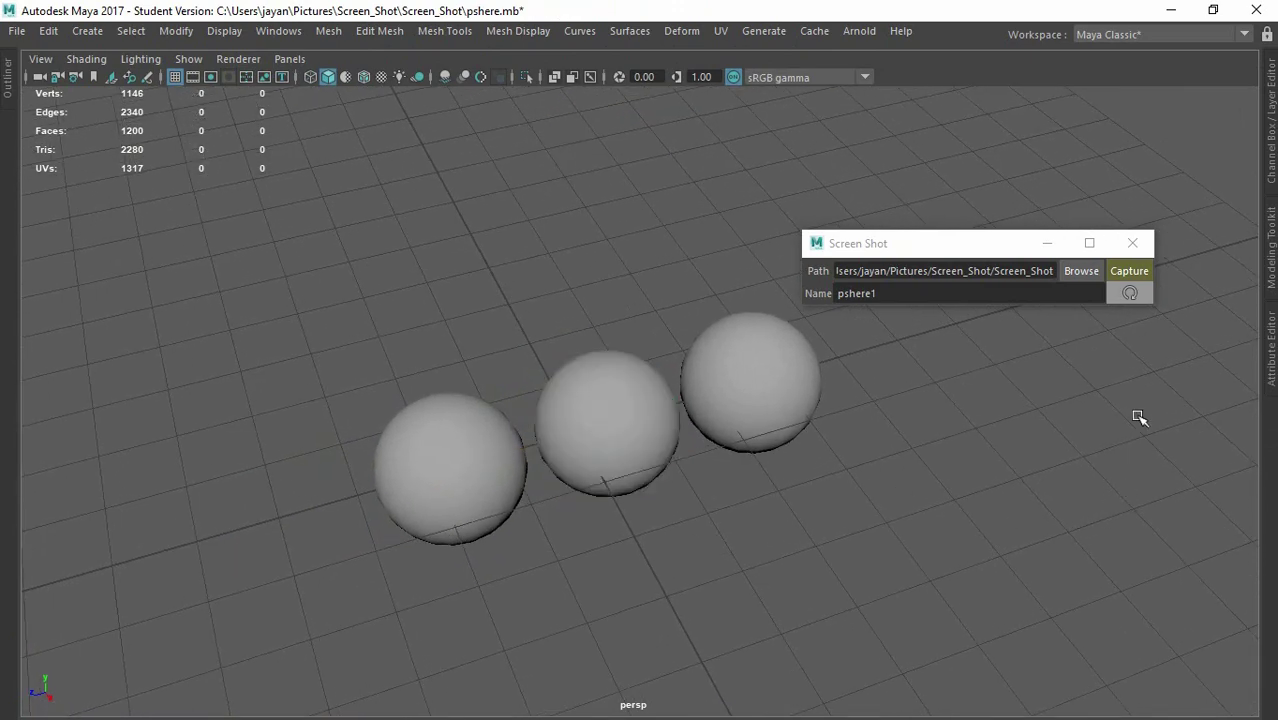
Step: Capture the viewport under the name pshere1, then switch to File Explorer and preview the pshere1 image in the Screen_Shot folder
click(1134, 271)
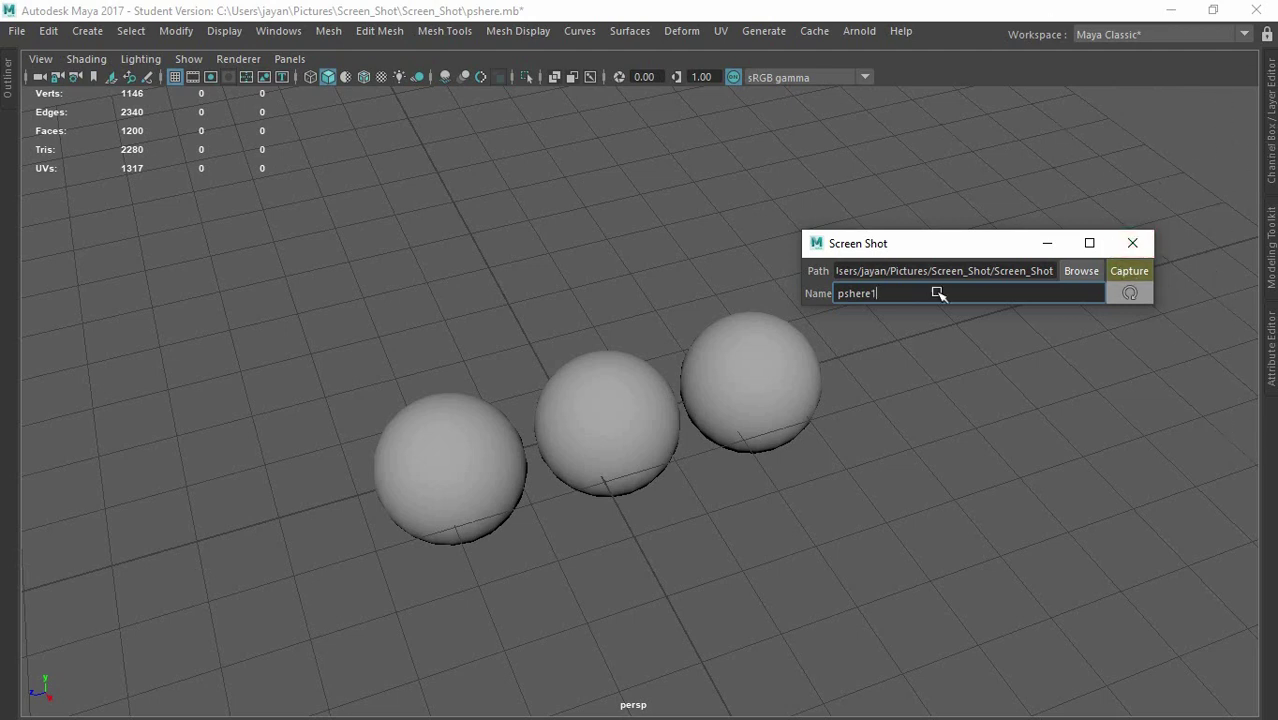
key(alt+Tab)
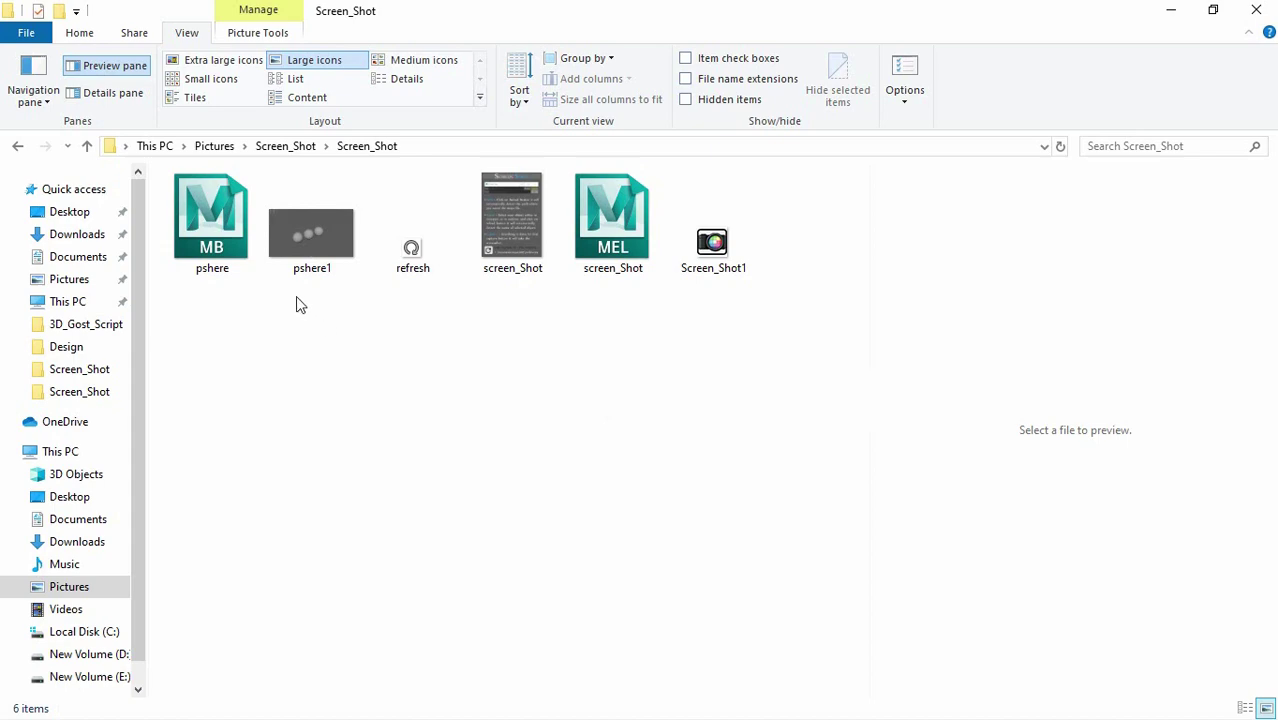
click(297, 268)
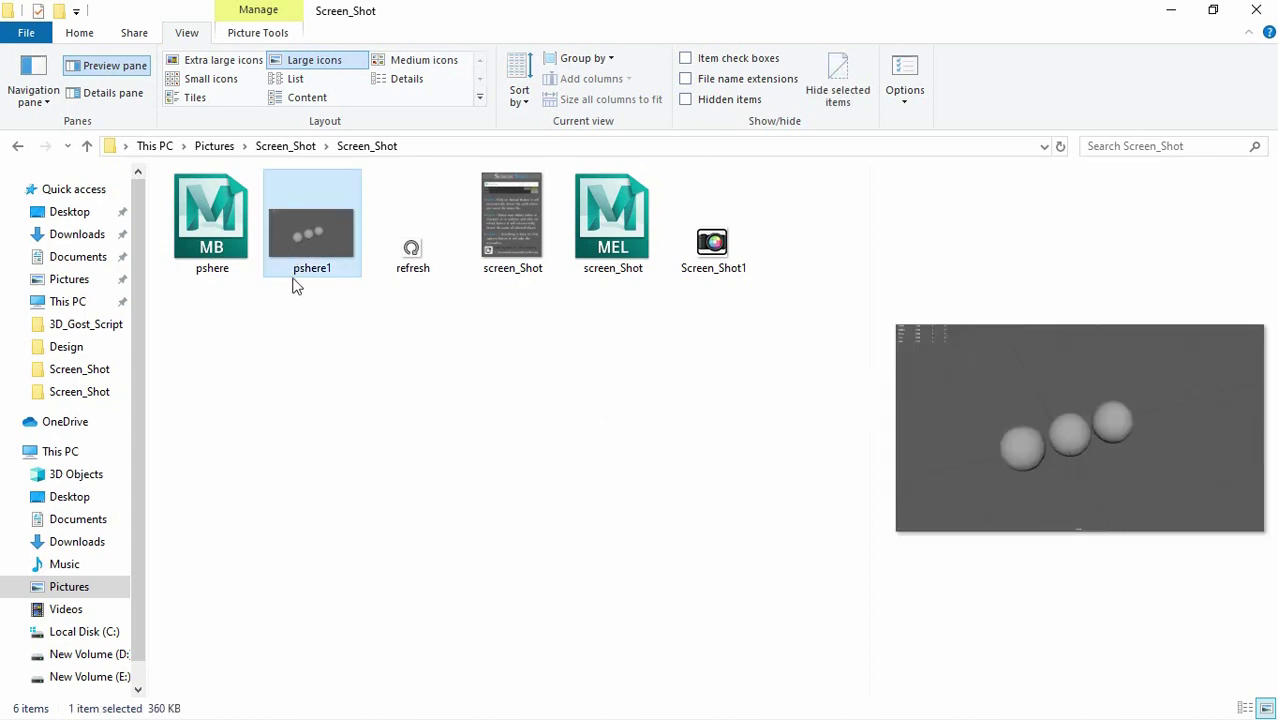